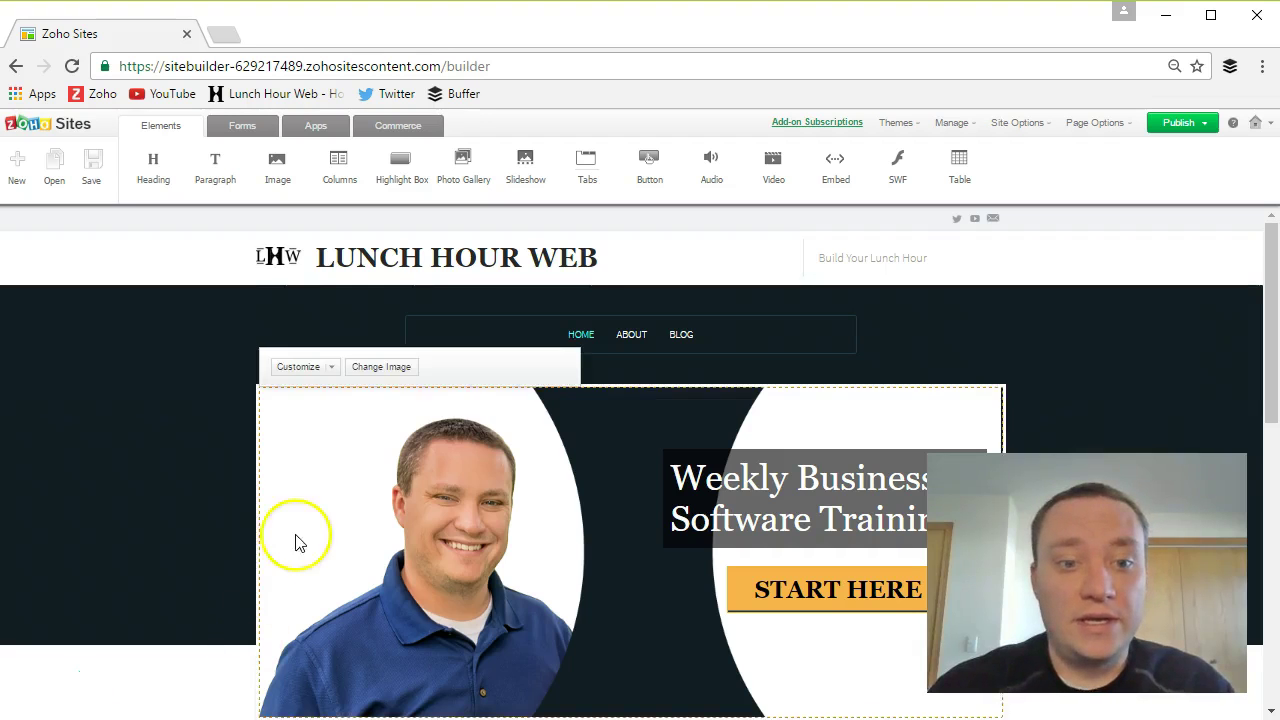
# - Open the welcome paragraph for text editing and select a few words in its second line
pyautogui.scroll(-5, 260, 534)
pyautogui.click(520, 455)
pyautogui.moveTo(520, 455); pyautogui.dragTo(438, 455)
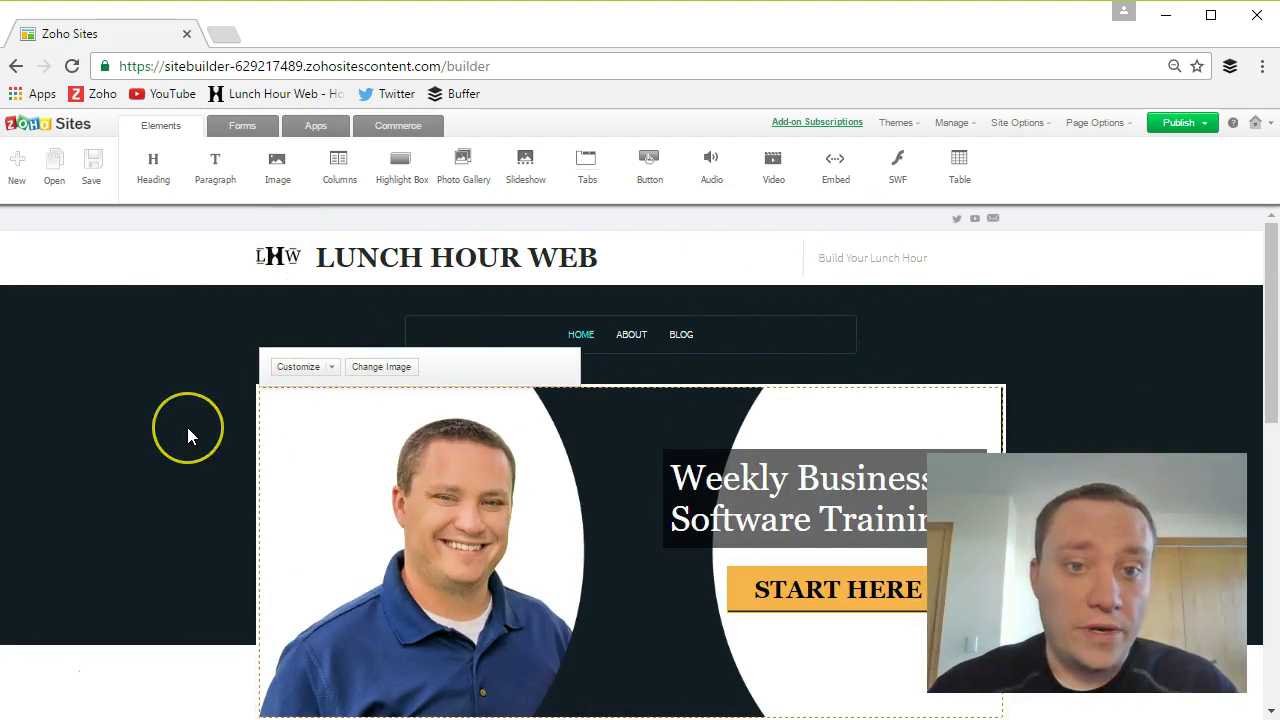
pyautogui.scroll(-3, 163, 424)
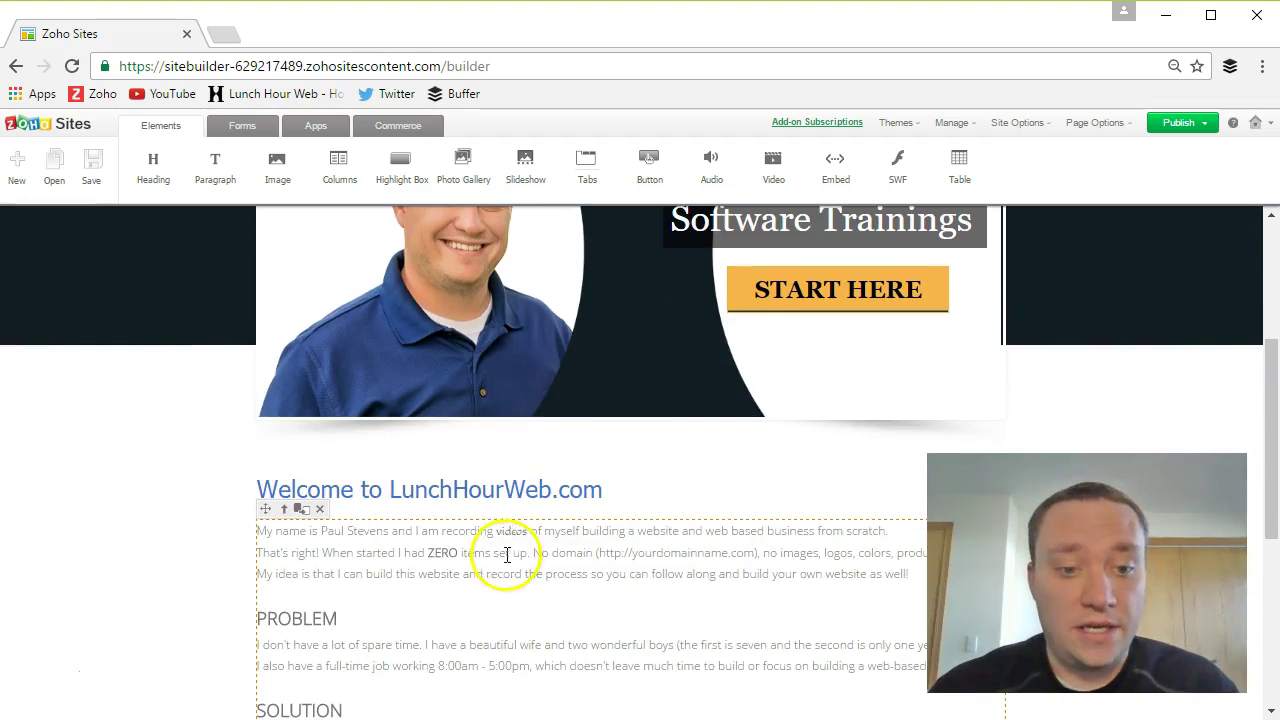
pyautogui.moveTo(551, 553); pyautogui.dragTo(487, 553)
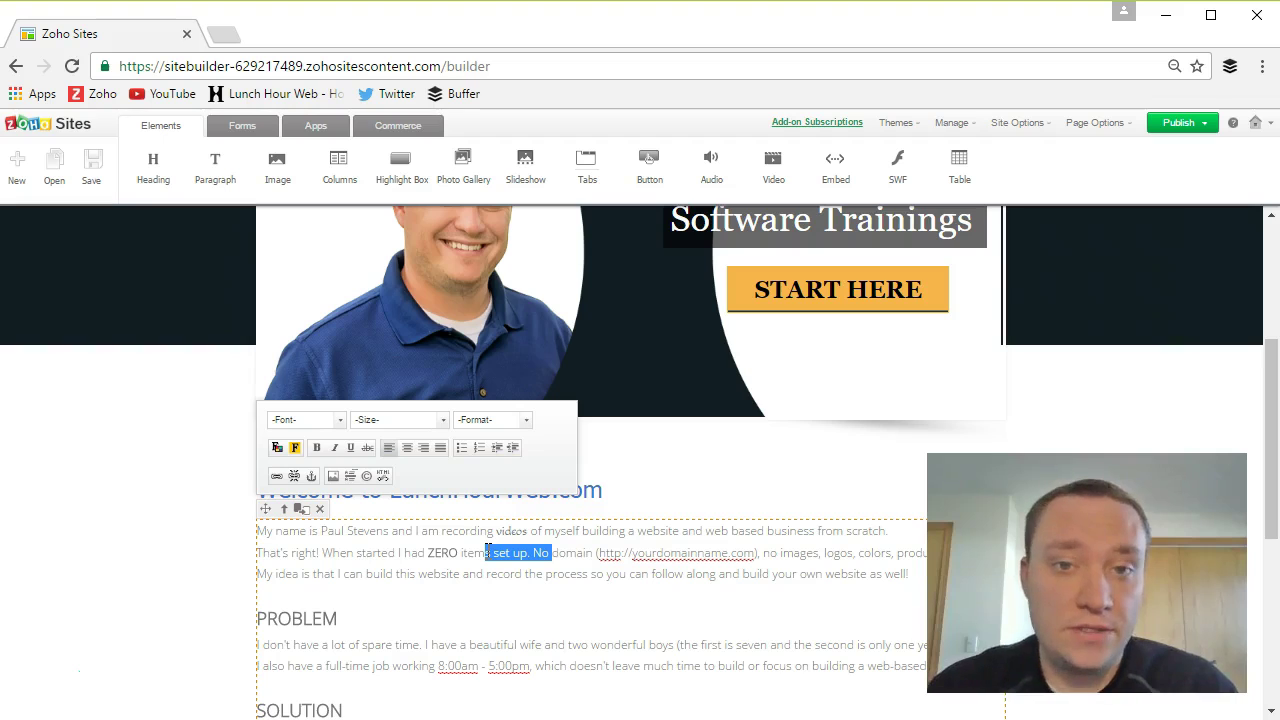
pyautogui.click(368, 553)
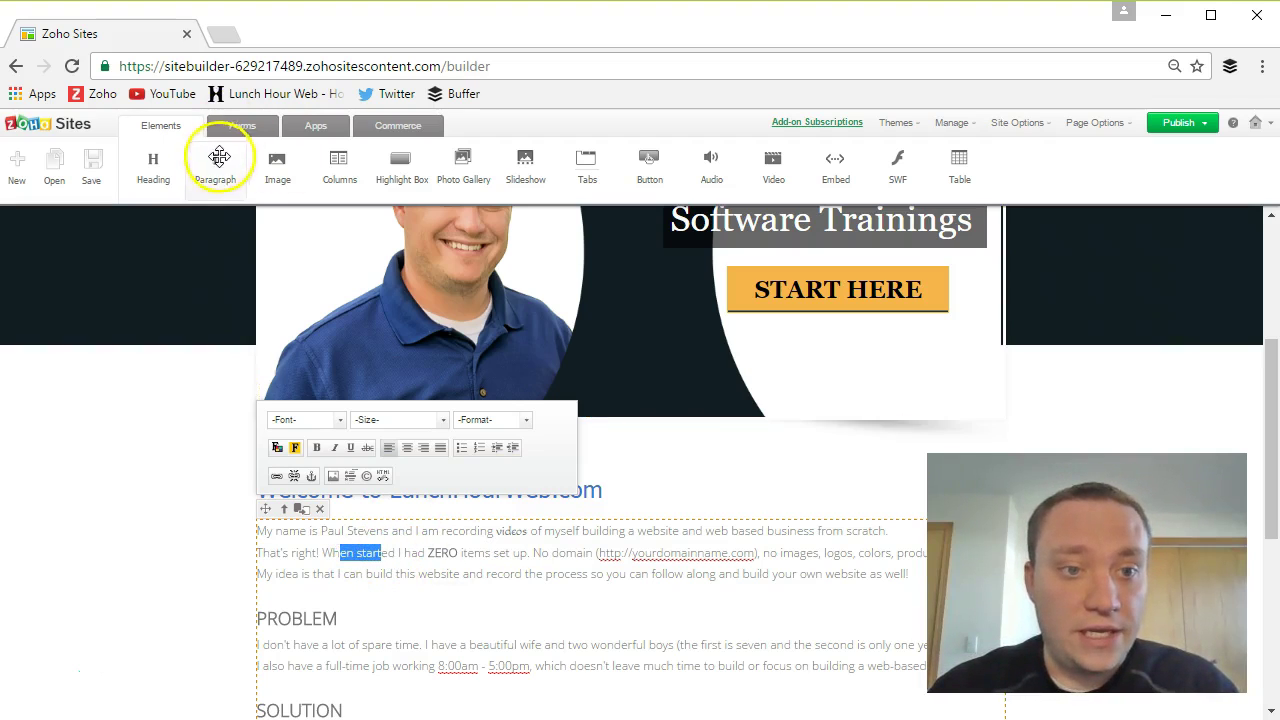
# - Select the last line of the welcome paragraph and examine the available fonts and text formats
pyautogui.moveTo(434, 571); pyautogui.dragTo(257, 517)
pyautogui.click(260, 517)
pyautogui.click(327, 566)
pyautogui.tripleClick(323, 566)
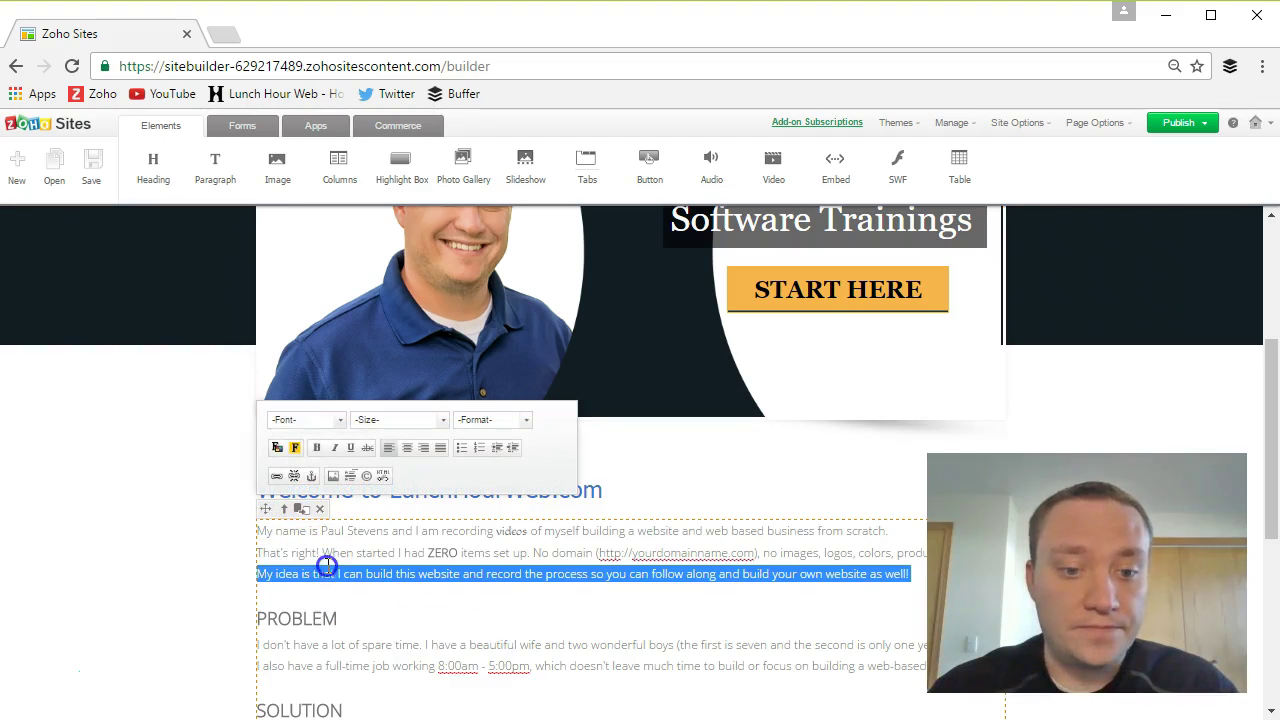
pyautogui.click(343, 421)
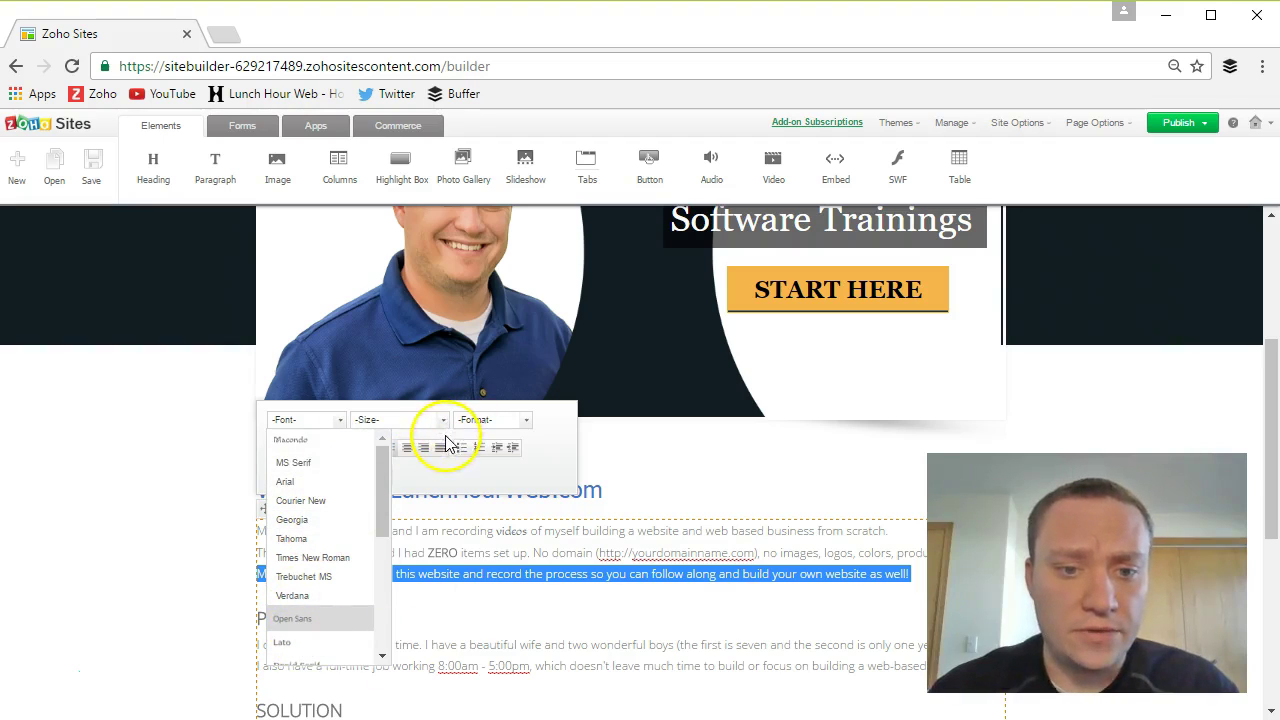
pyautogui.click(525, 421)
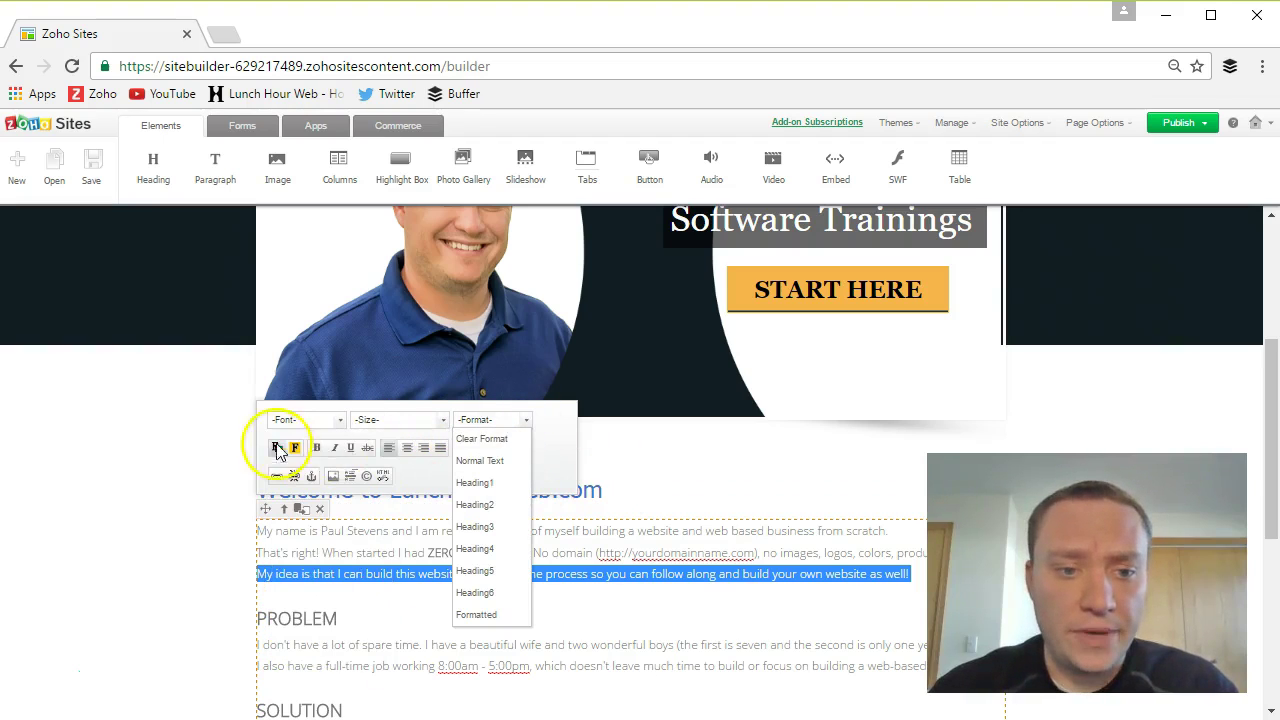
# - Open the "Welcome to LunchHourWeb.com" heading for editing to examine its formatting options
pyautogui.click(717, 495)
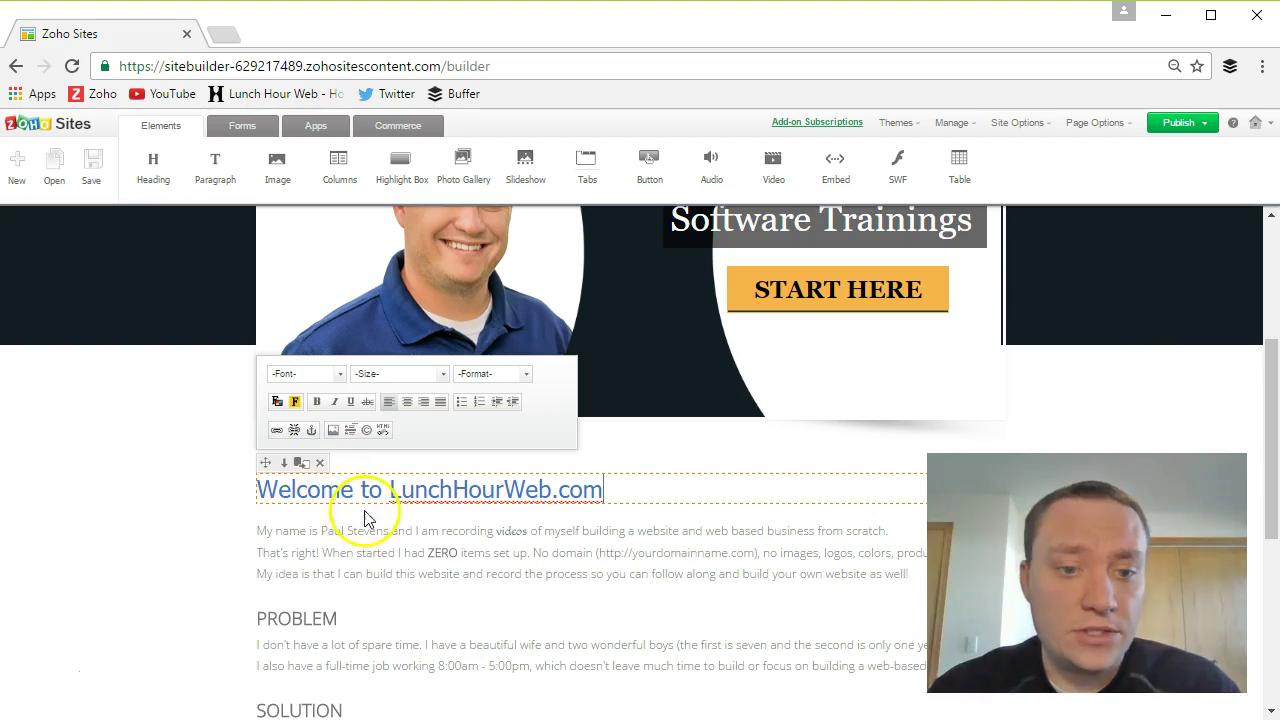
pyautogui.click(484, 518)
pyautogui.click(416, 503)
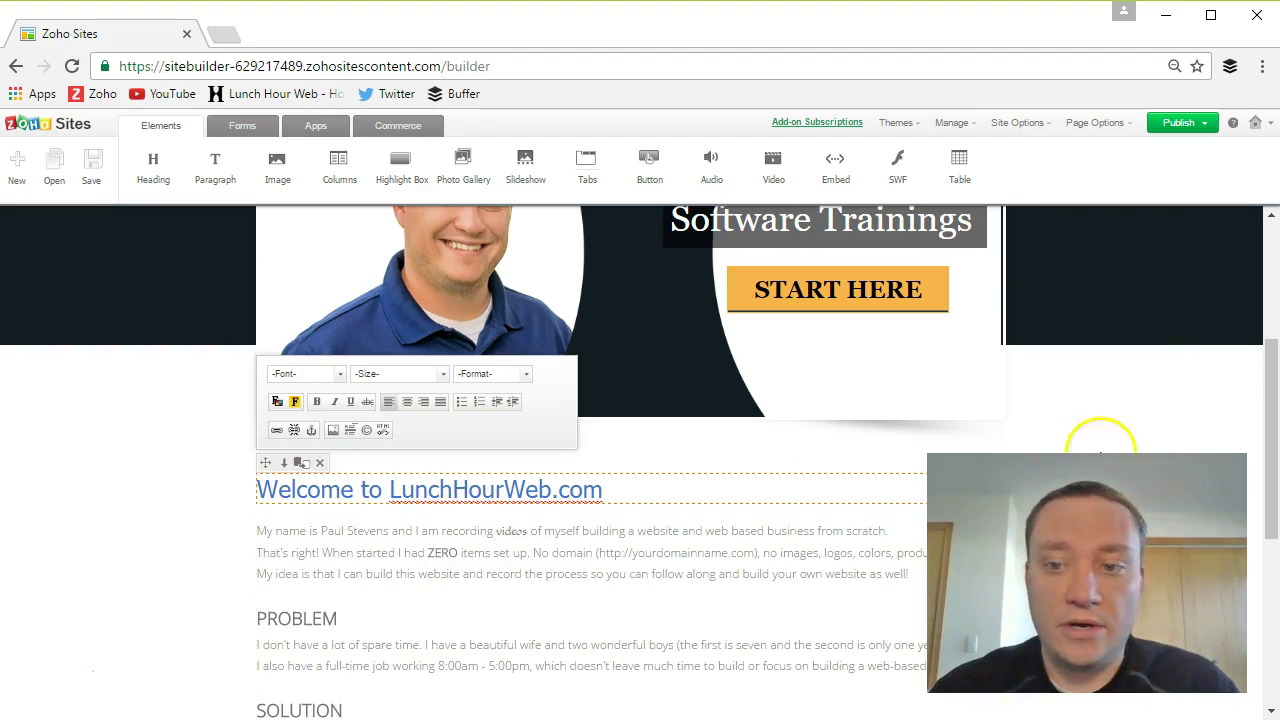
# - Open the theme's Visual Editor and apply the vertical stripe pattern to Background 1
pyautogui.scroll(3, 1100, 400)
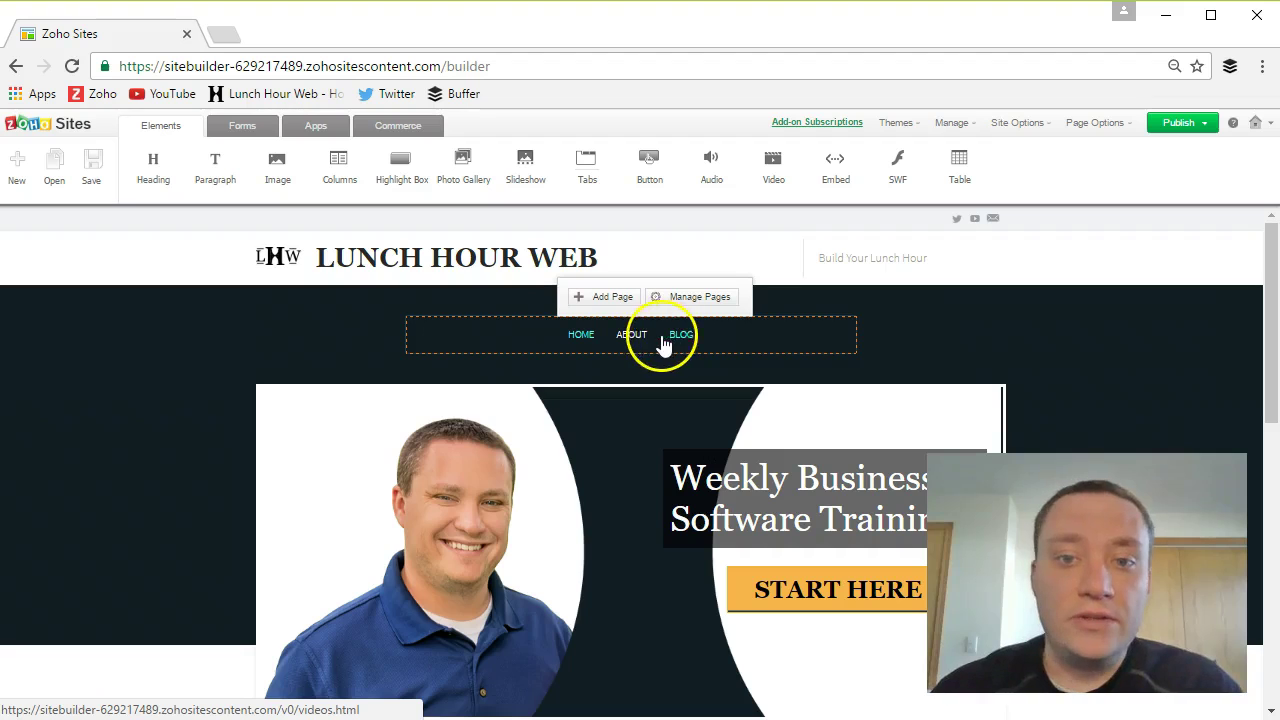
pyautogui.moveTo(968, 212)
pyautogui.click(914, 128)
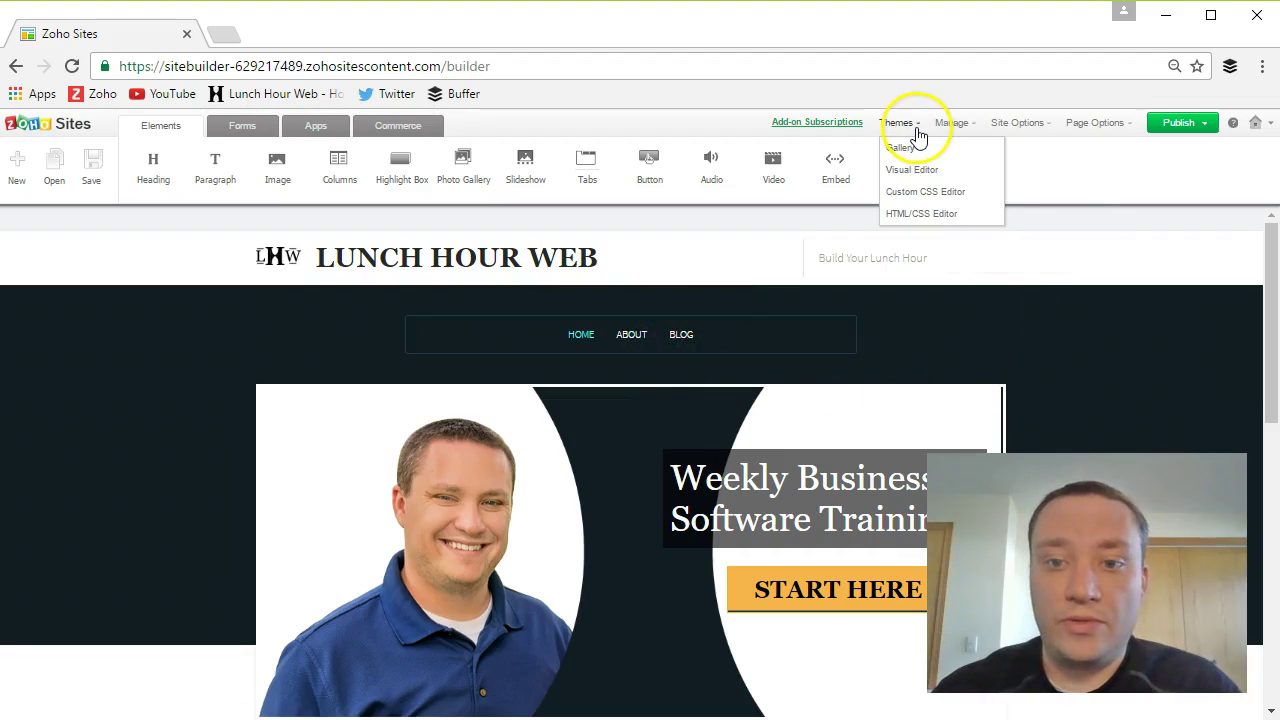
pyautogui.click(922, 169)
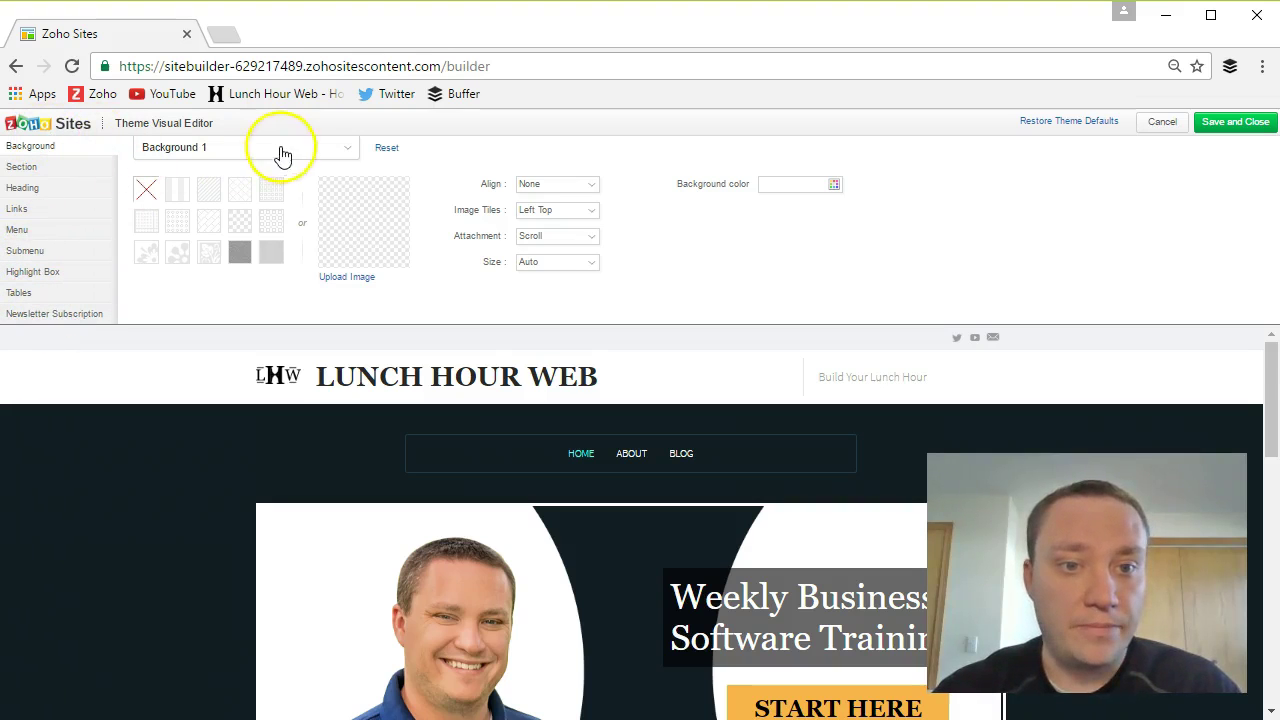
pyautogui.scroll(-10, 534, 449)
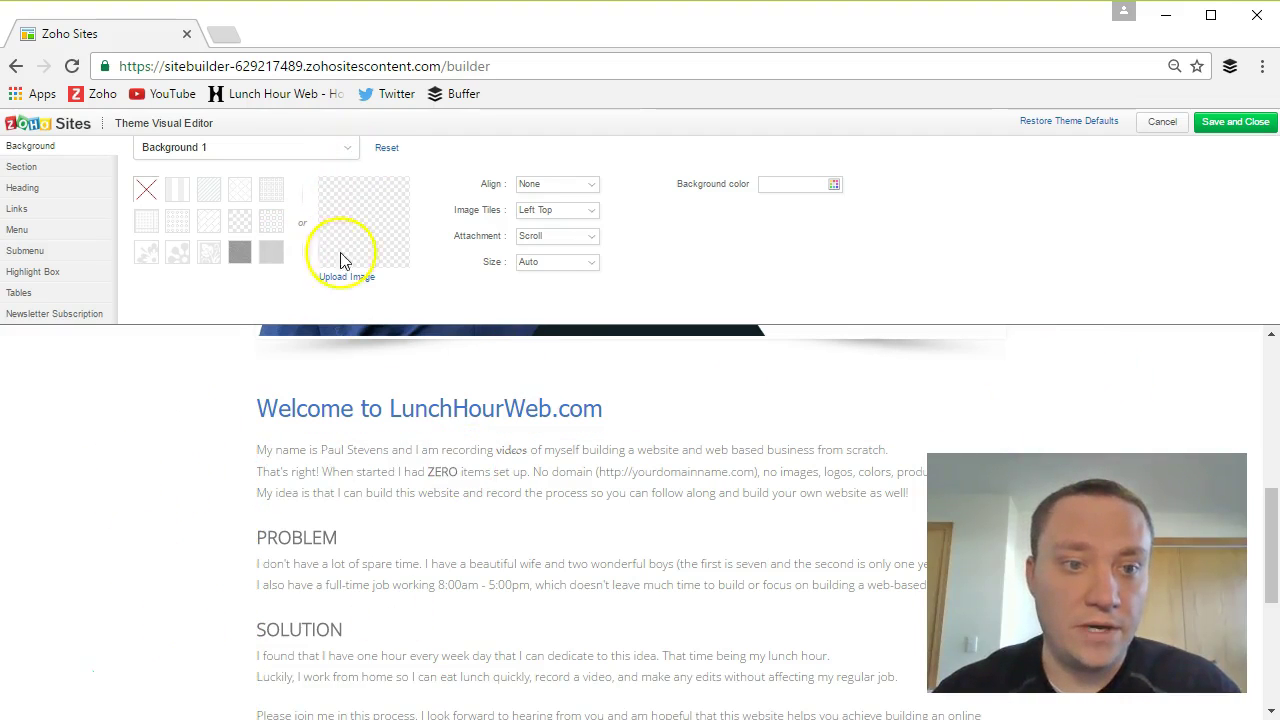
pyautogui.click(174, 199)
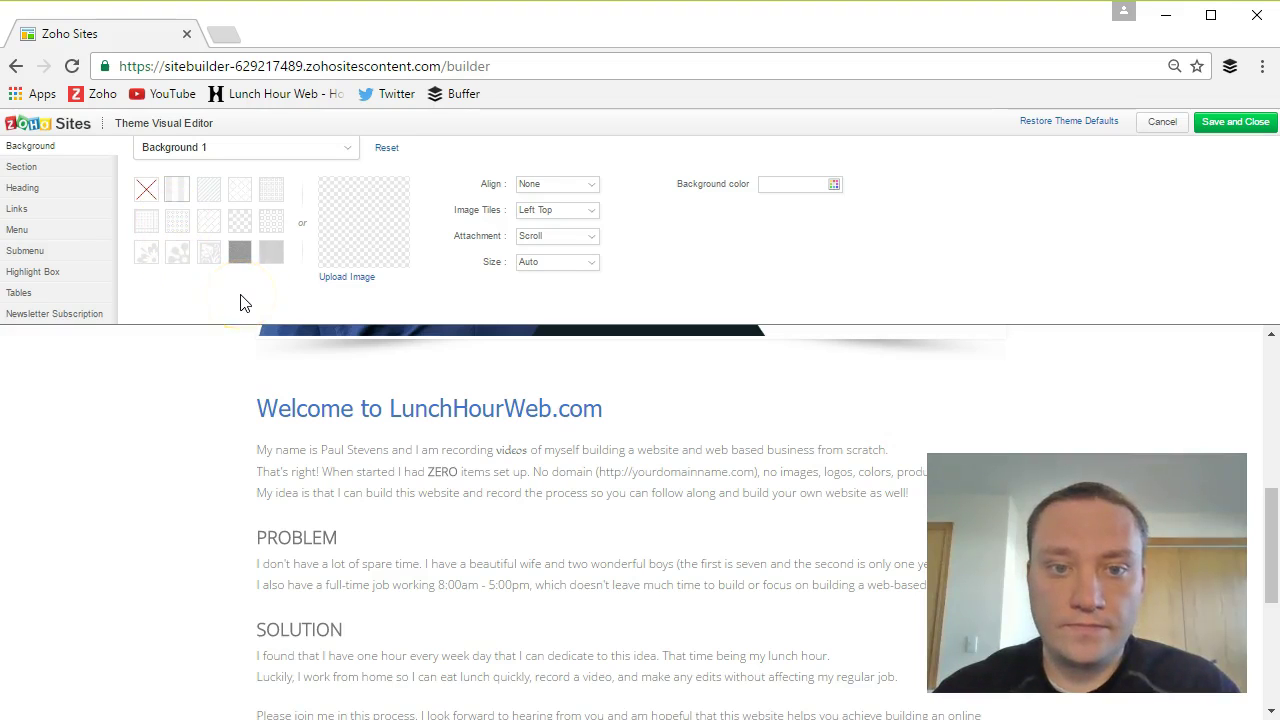
# - Set Background 1's color to #56FFF7 and change its pattern to the third one in the second row
pyautogui.click(834, 186)
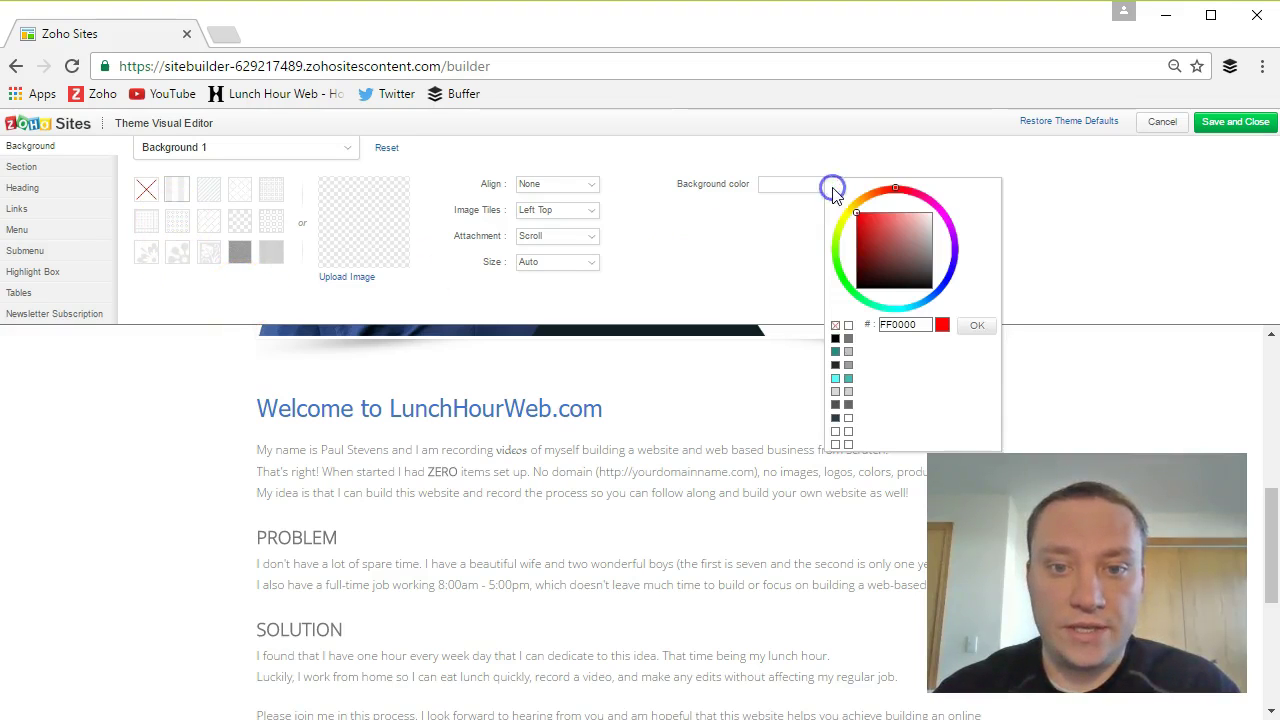
pyautogui.click(835, 378)
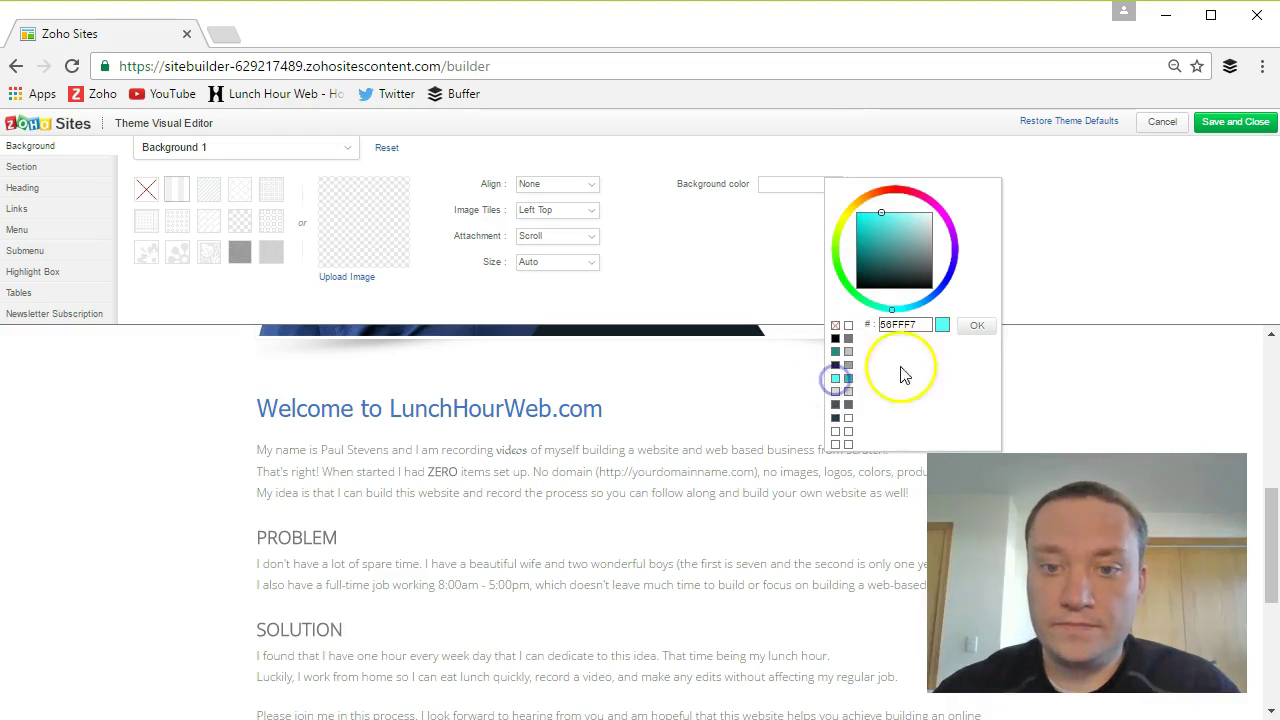
pyautogui.click(970, 325)
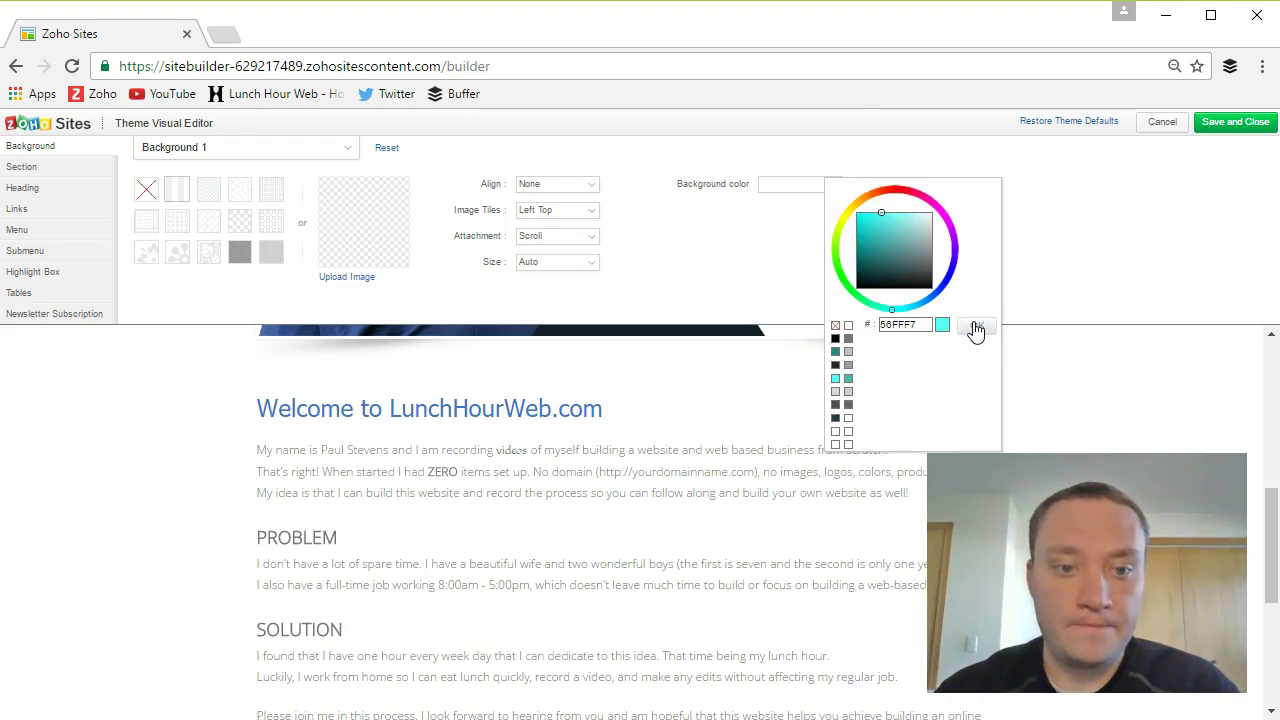
pyautogui.click(976, 330)
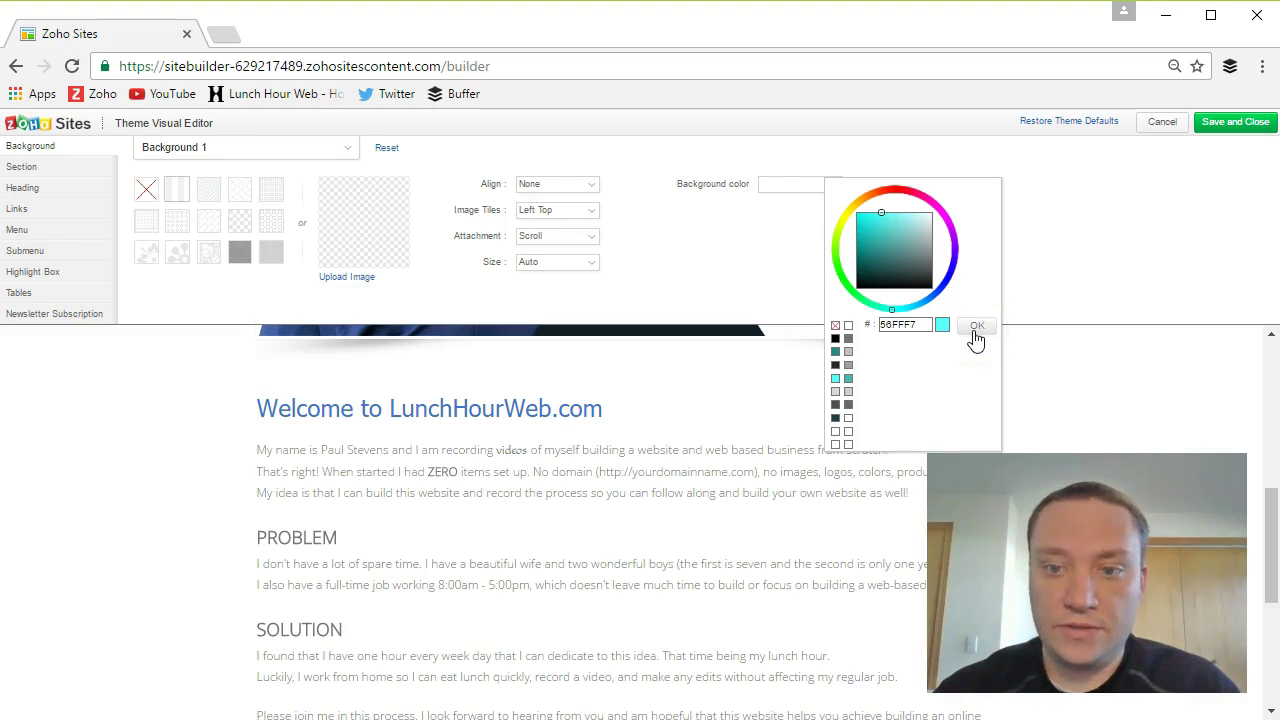
pyautogui.click(976, 330)
pyautogui.scroll(5, 134, 470)
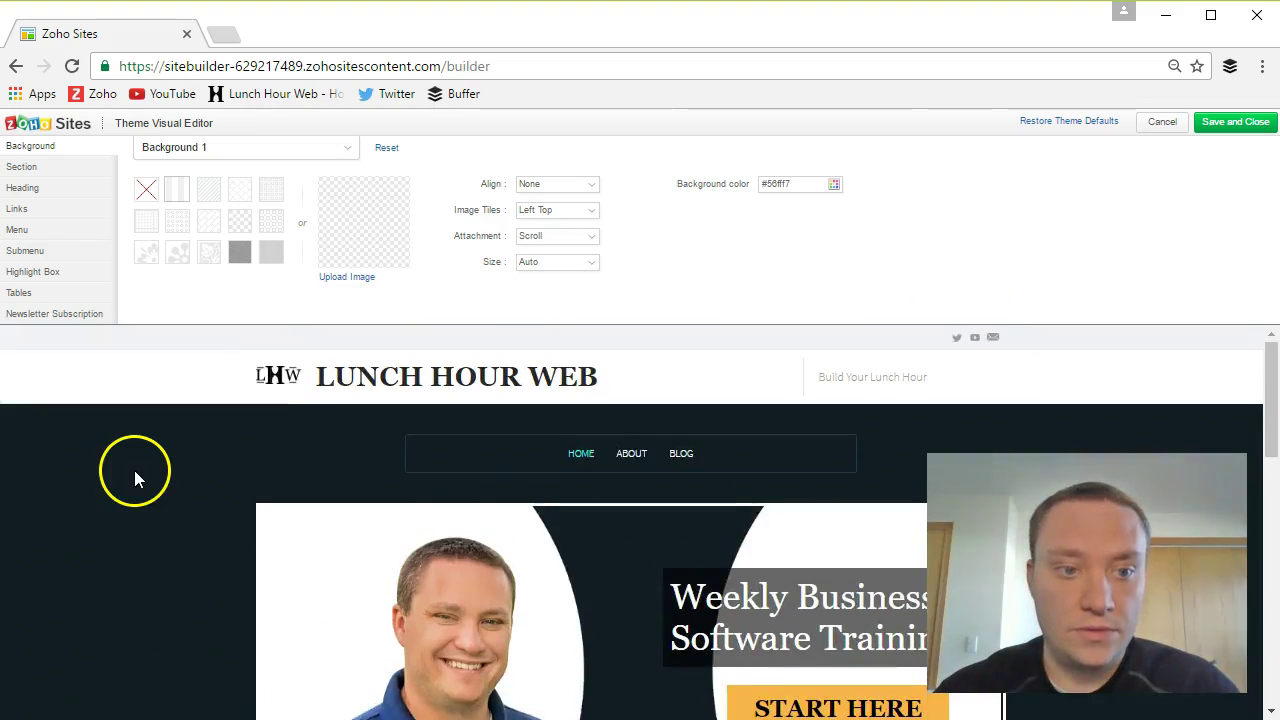
pyautogui.scroll(-3, 134, 470)
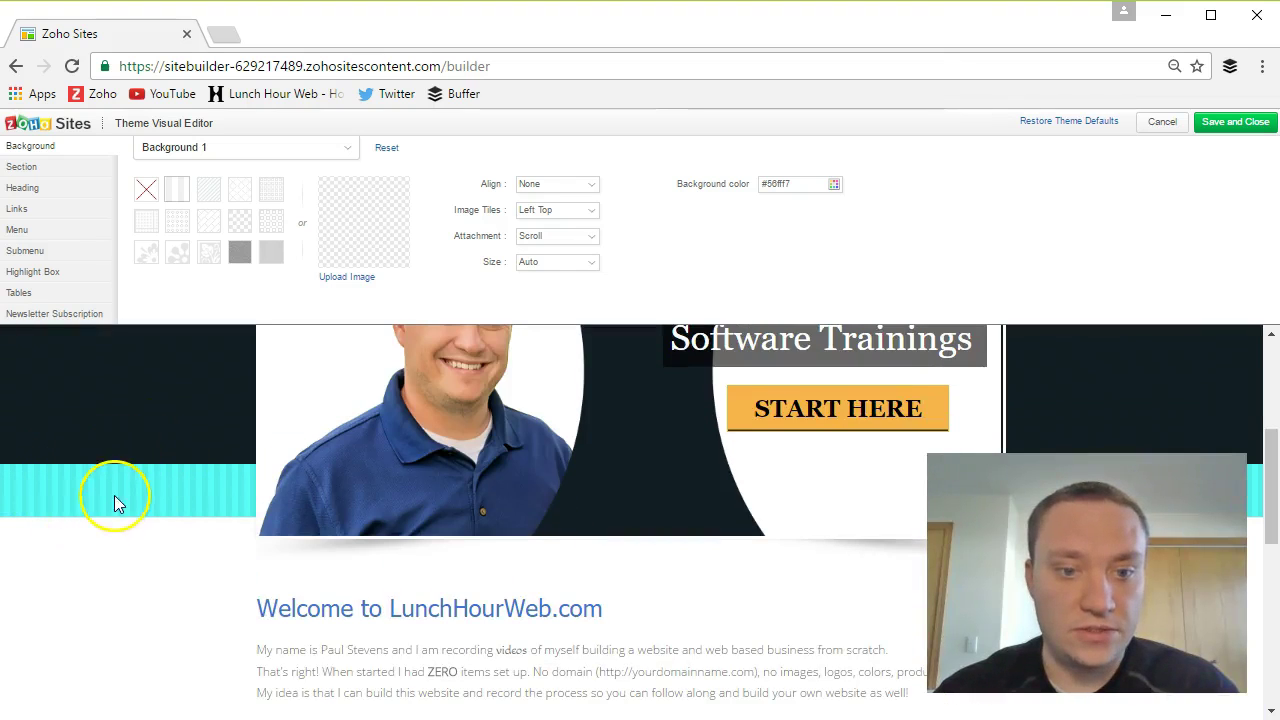
pyautogui.click(215, 221)
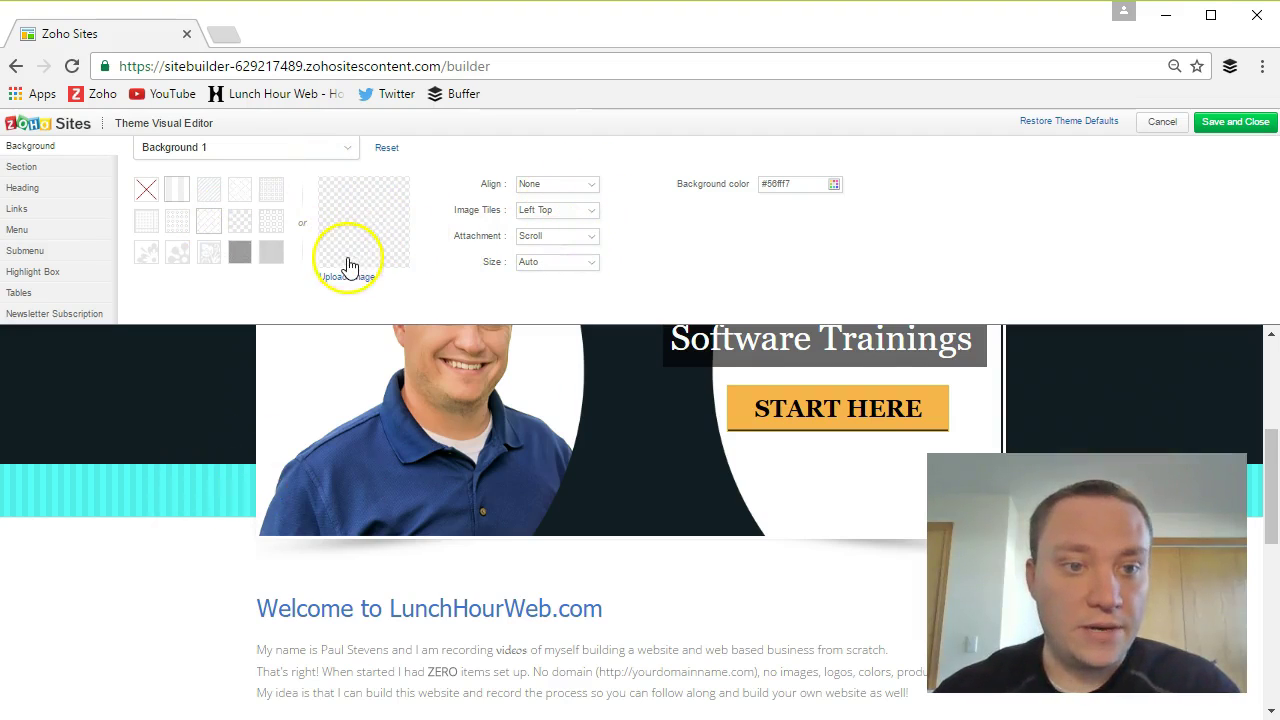
# - Apply the third pattern in the third row to Background 2 and check the effect on the page preview
pyautogui.click(345, 150)
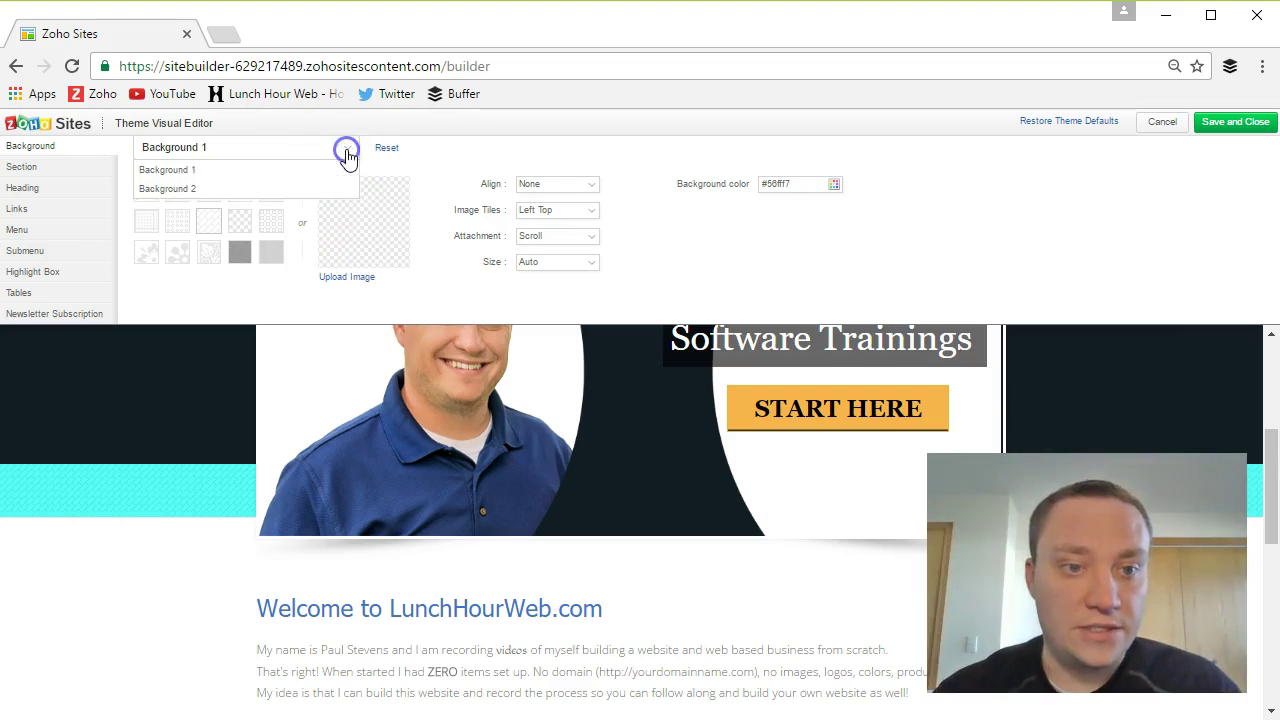
pyautogui.click(194, 189)
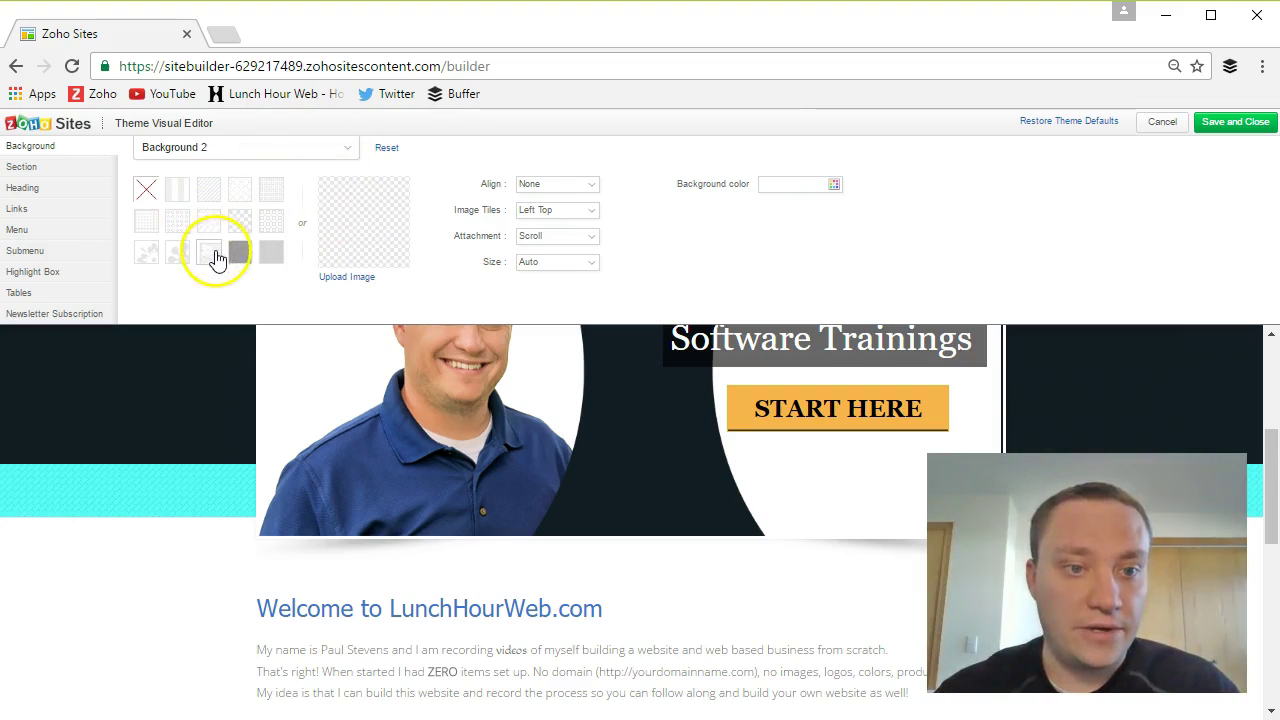
pyautogui.click(215, 257)
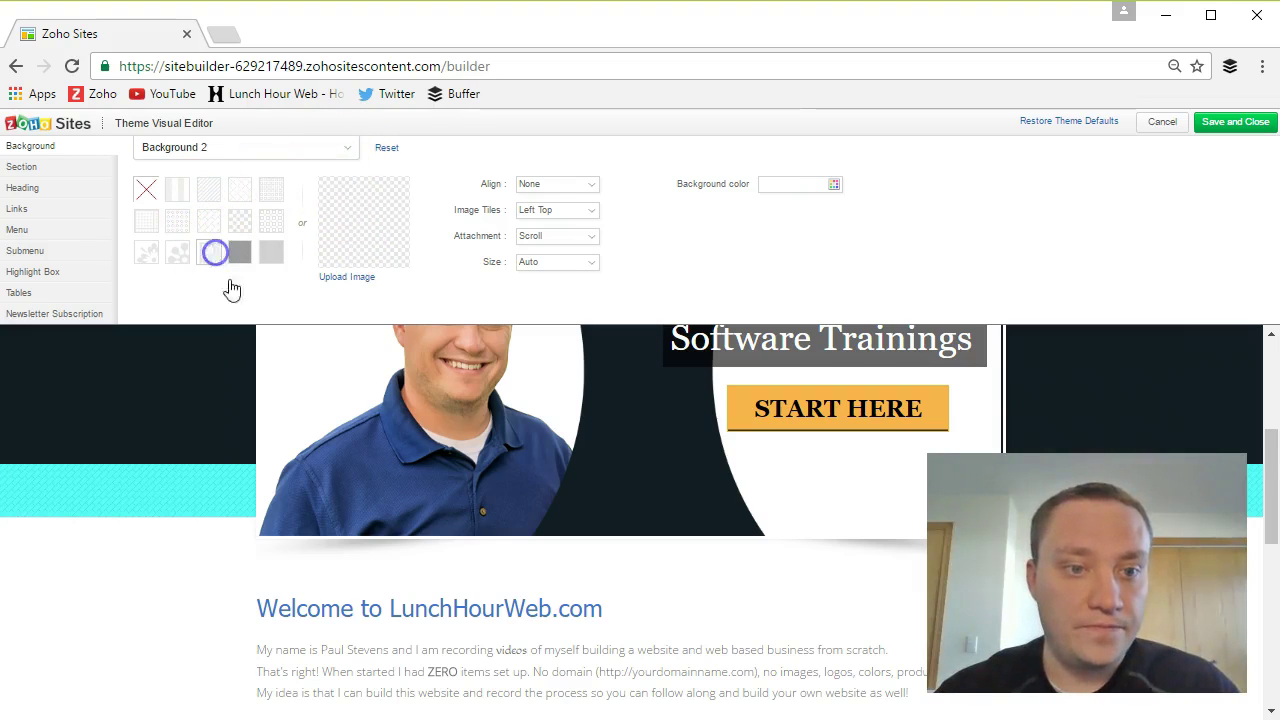
pyautogui.click(222, 445)
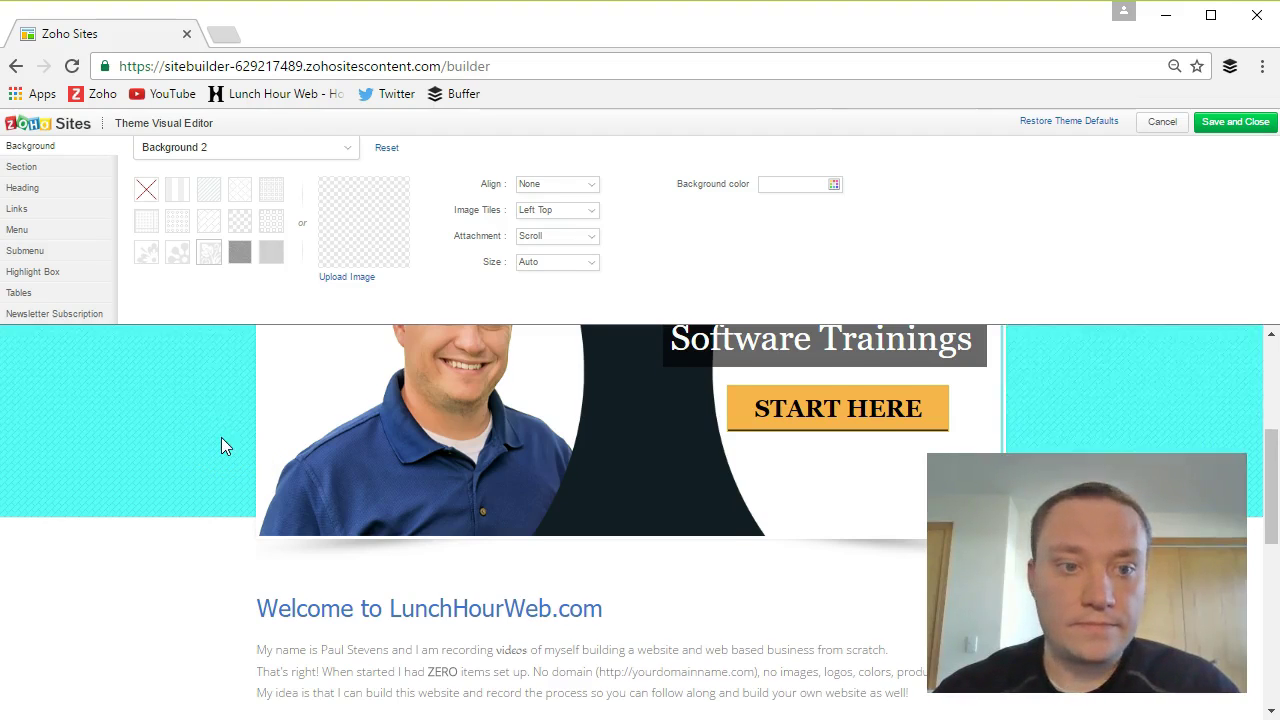
pyautogui.scroll(2, 221, 437)
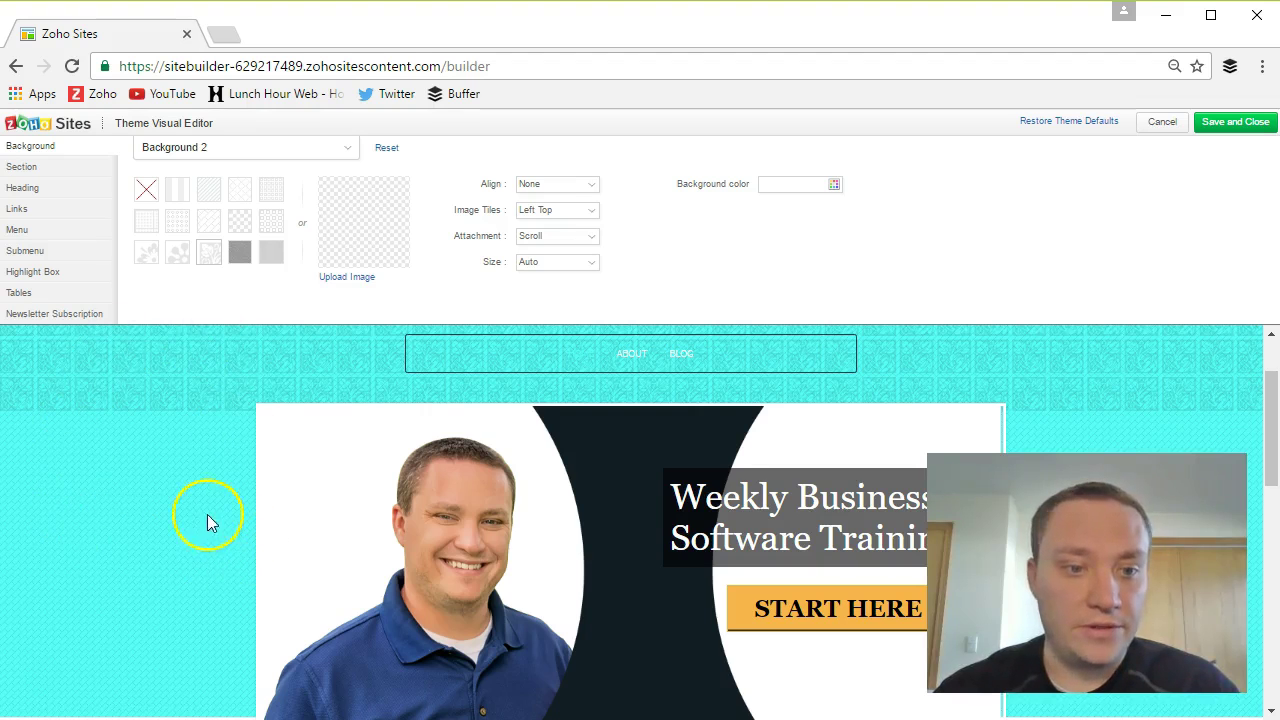
pyautogui.scroll(-10, 191, 509)
pyautogui.scroll(10, 193, 514)
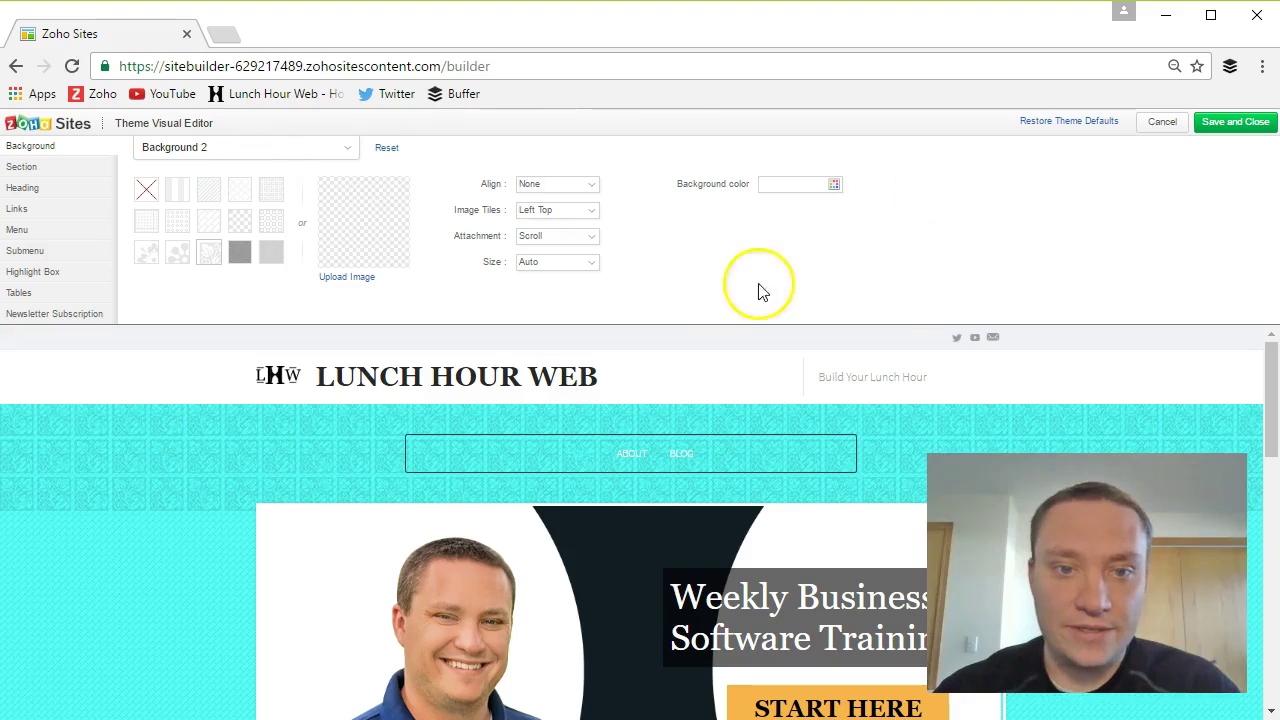
# - Reset Background 2 to its theme default and check the preview and its background color choices
pyautogui.click(387, 148)
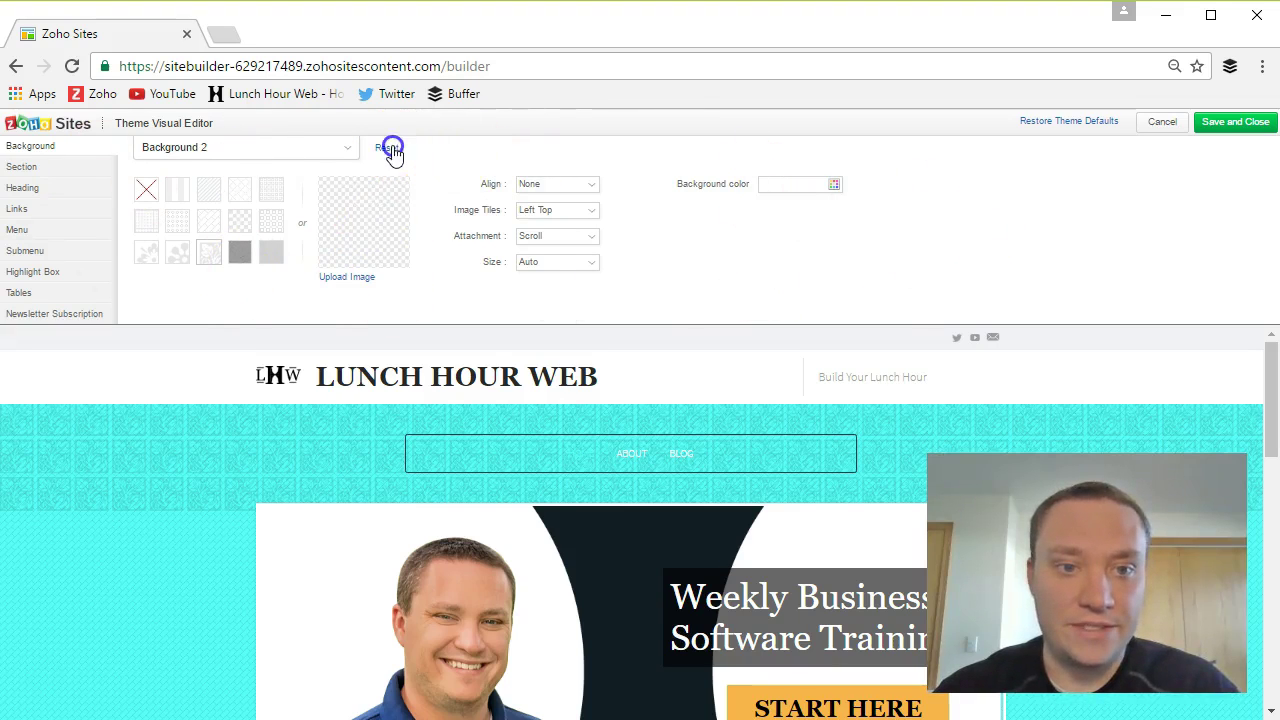
pyautogui.click(523, 278)
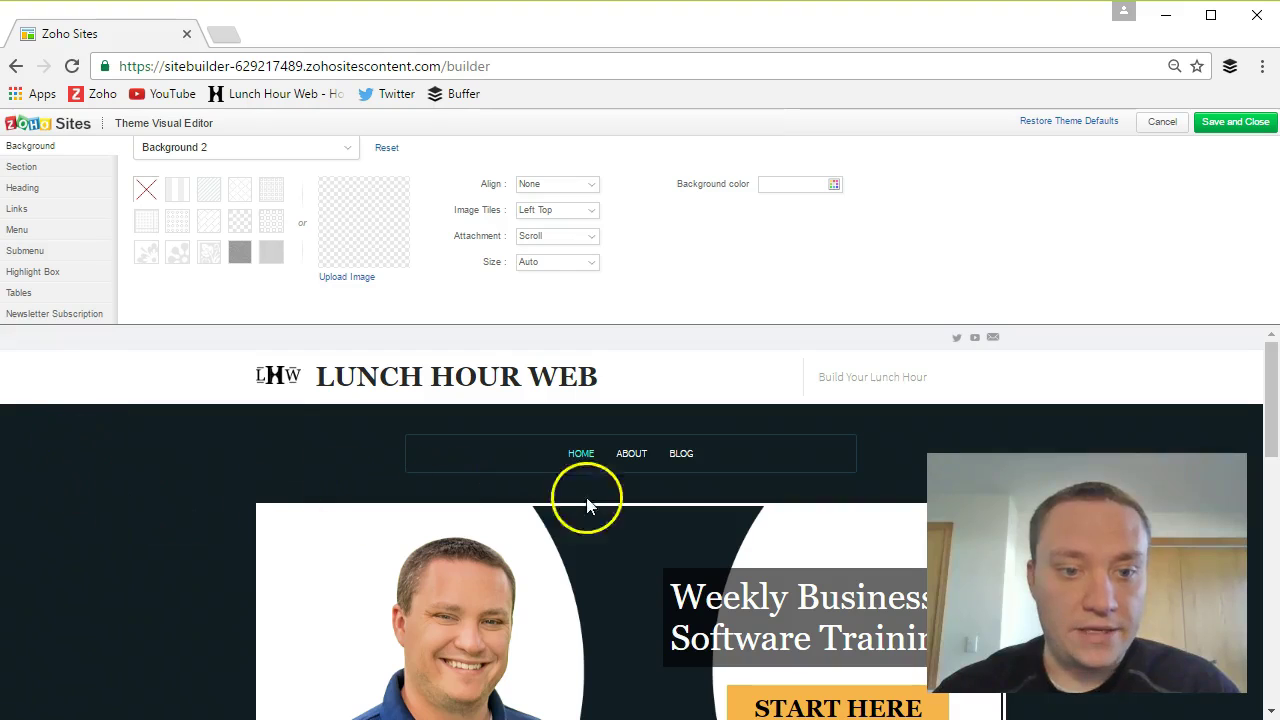
pyautogui.scroll(-1, 190, 500)
pyautogui.scroll(-2, 177, 577)
pyautogui.click(828, 190)
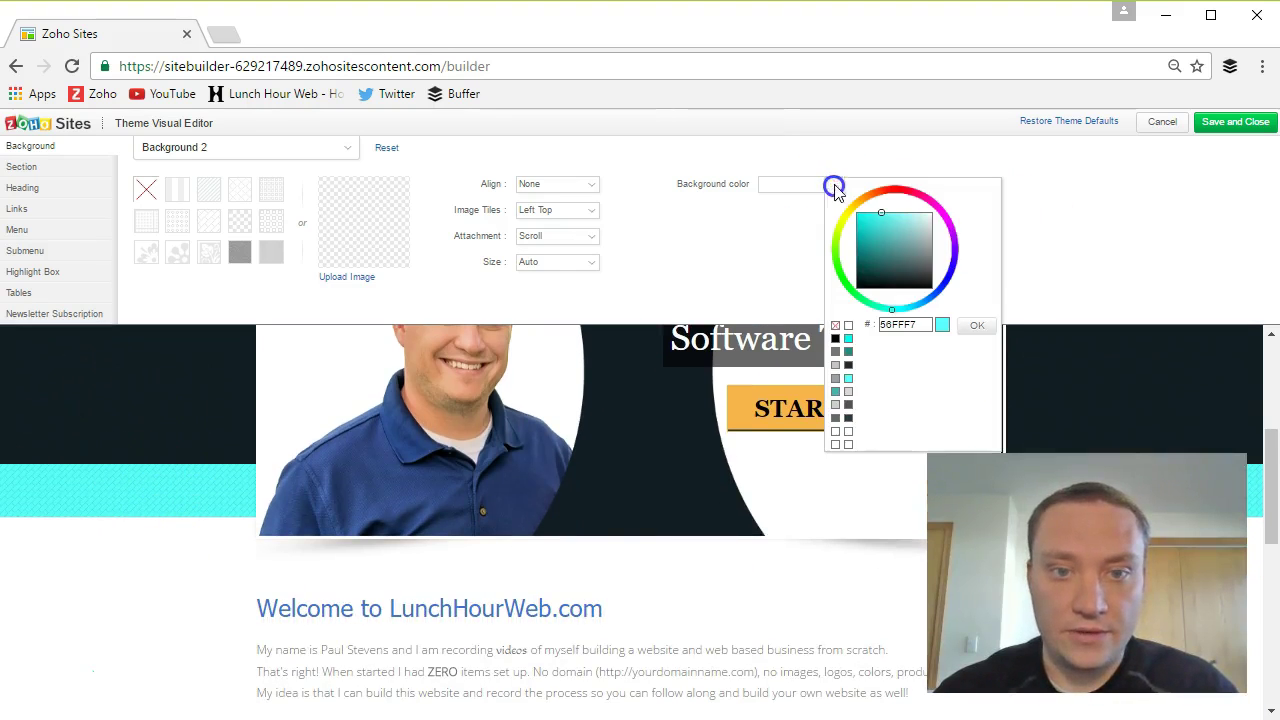
pyautogui.click(1092, 229)
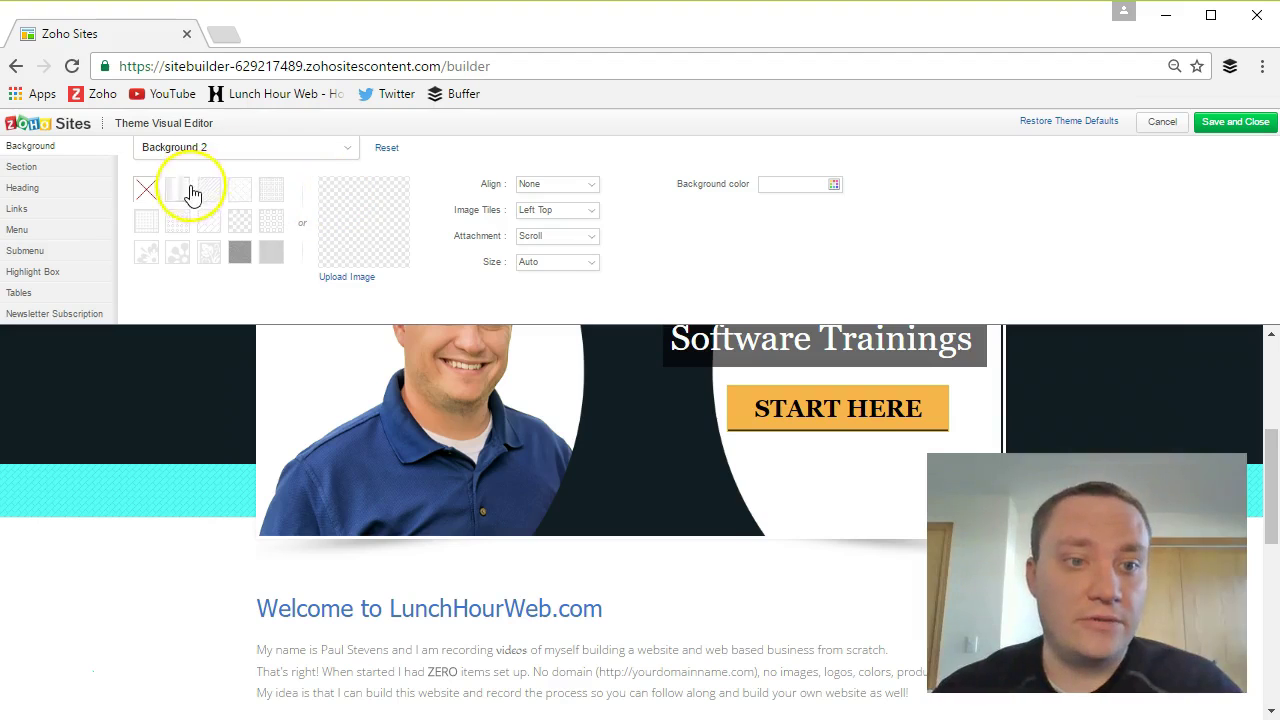
# - Open the theme's Section settings and review which sections and which body properties can be styled
pyautogui.click(64, 167)
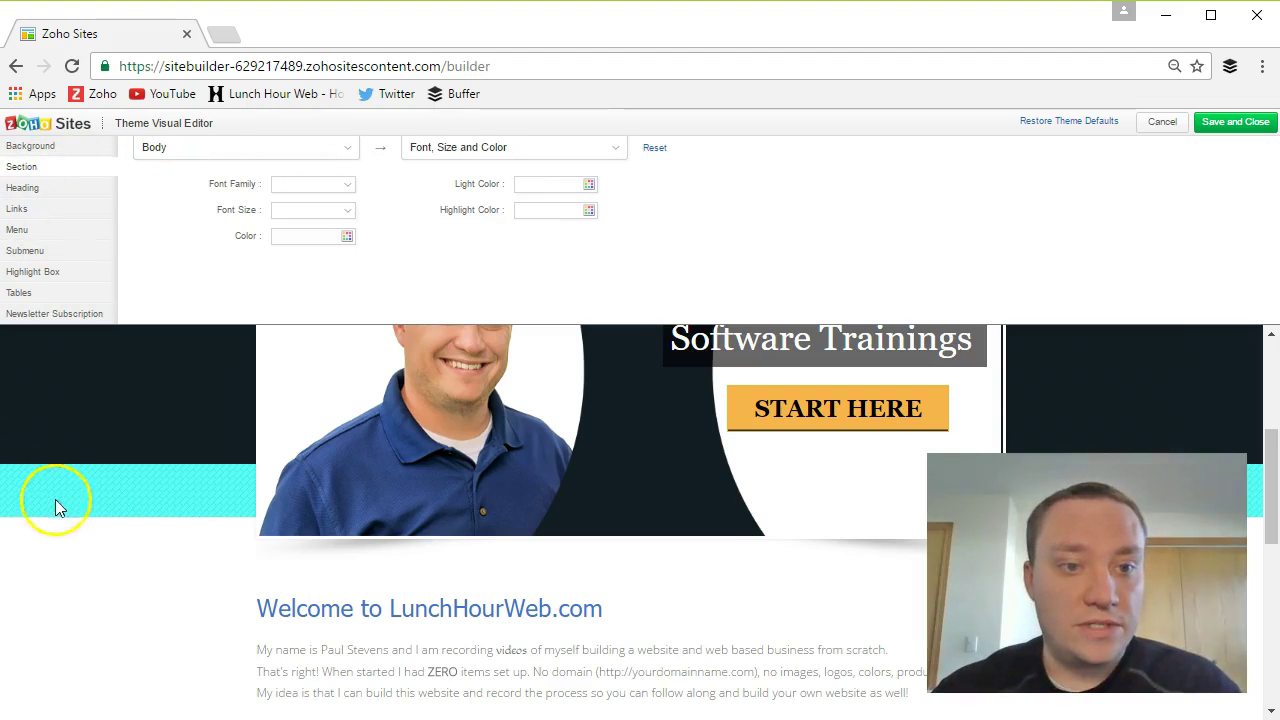
pyautogui.scroll(-3, 70, 513)
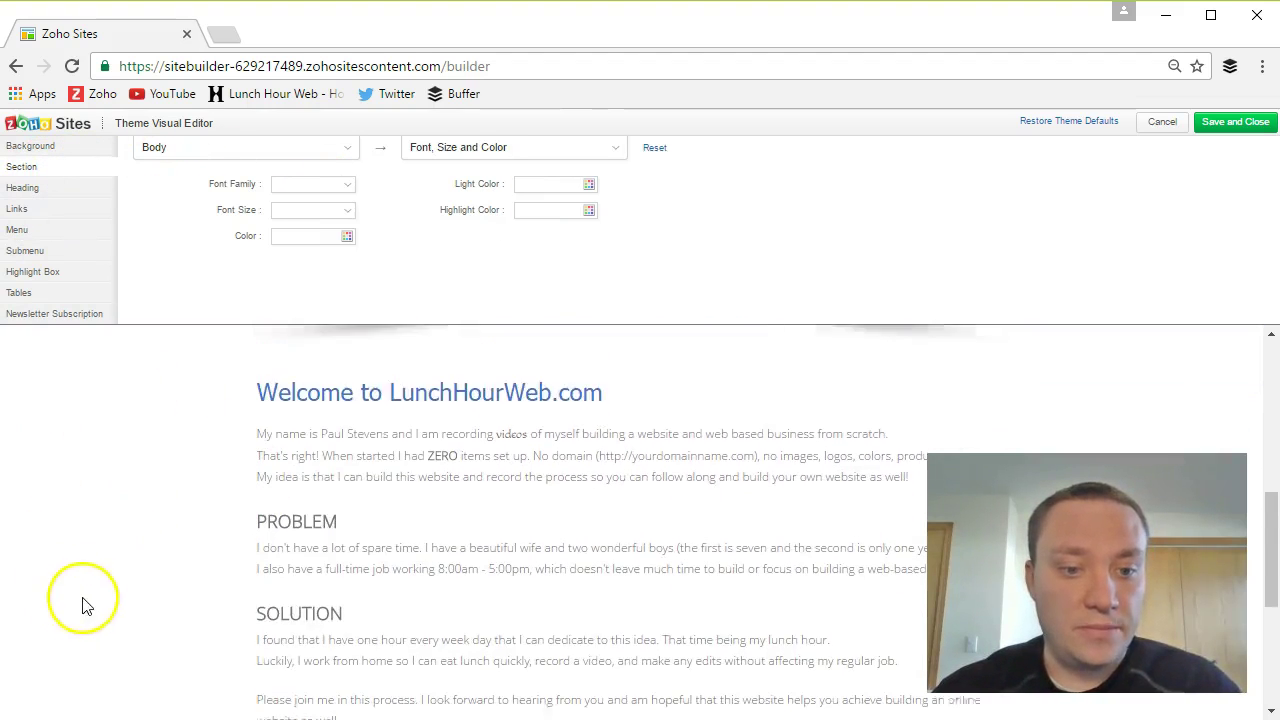
pyautogui.scroll(3, 86, 600)
pyautogui.click(345, 150)
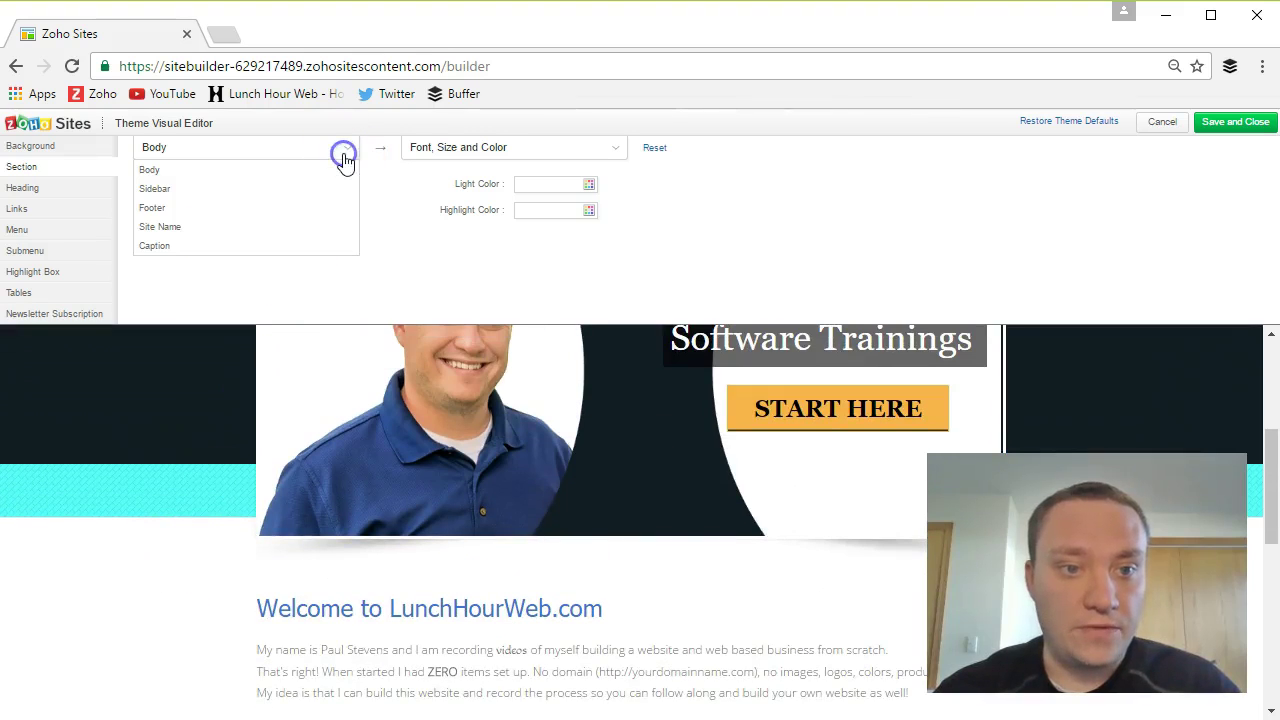
pyautogui.click(604, 149)
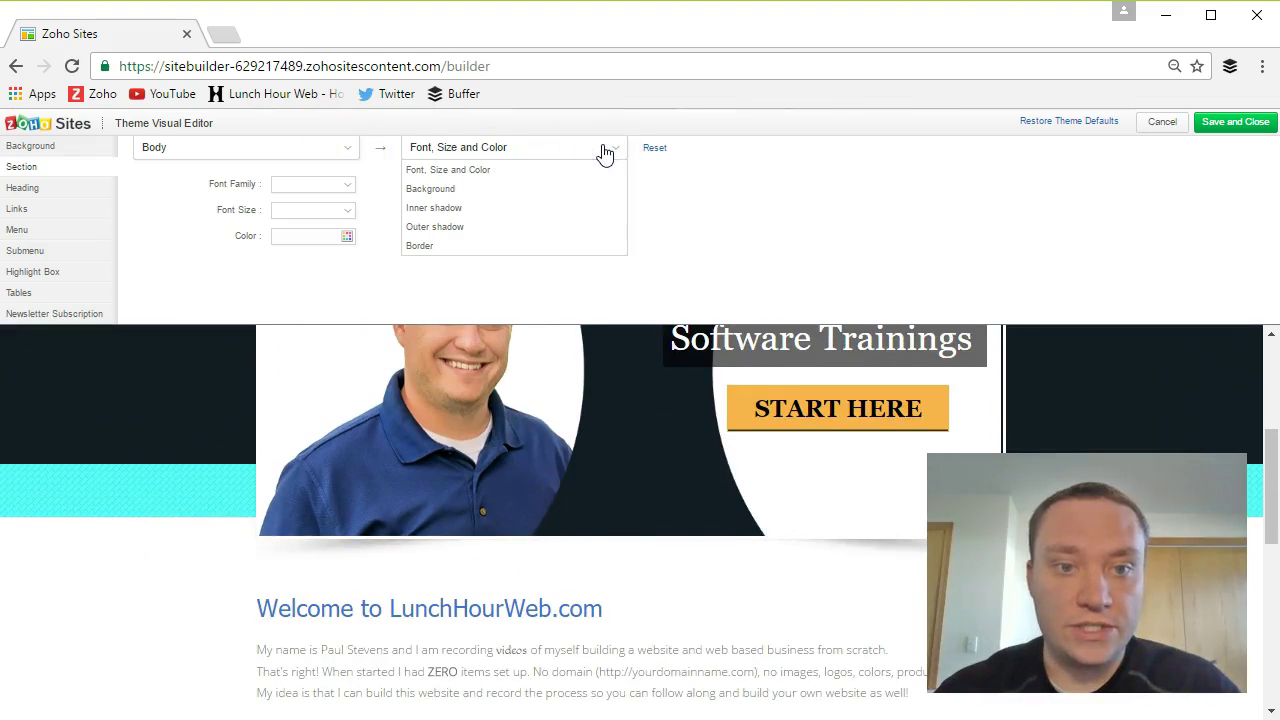
# - Try a textured grey pattern as the Body section's background, check it on the page preview and reset it
pyautogui.click(495, 190)
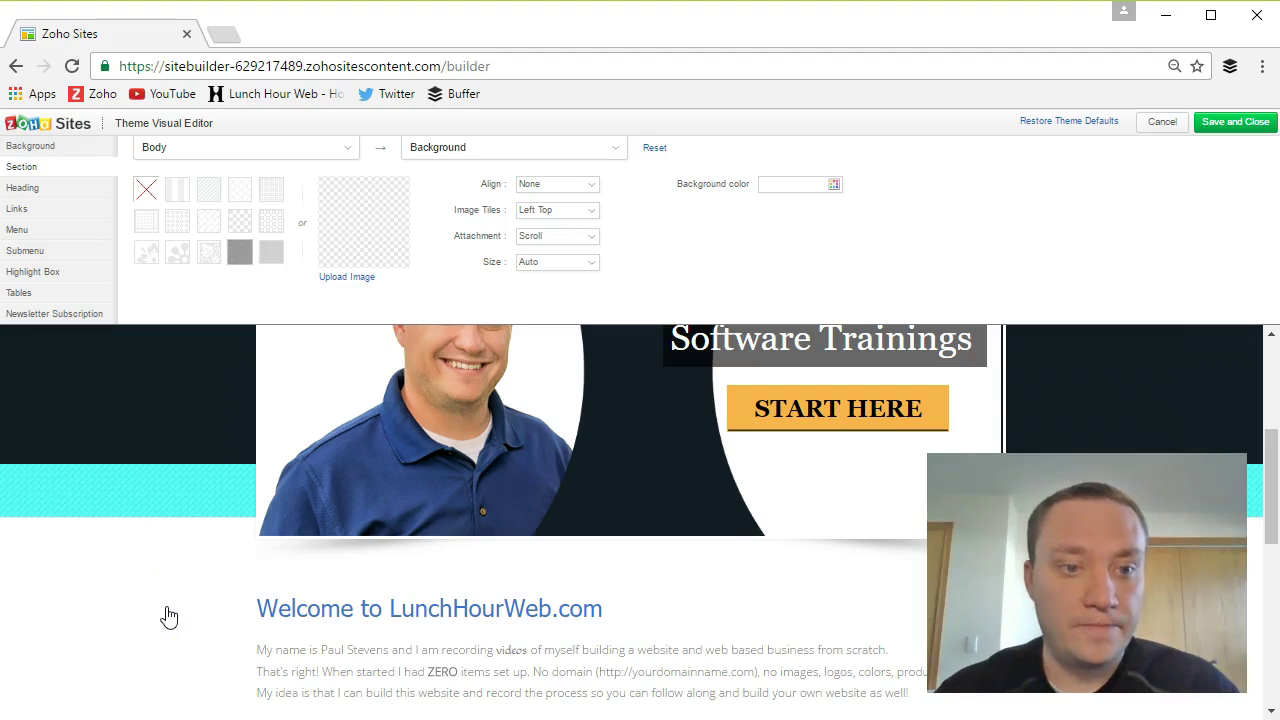
pyautogui.scroll(-5, 166, 608)
pyautogui.scroll(2, 196, 602)
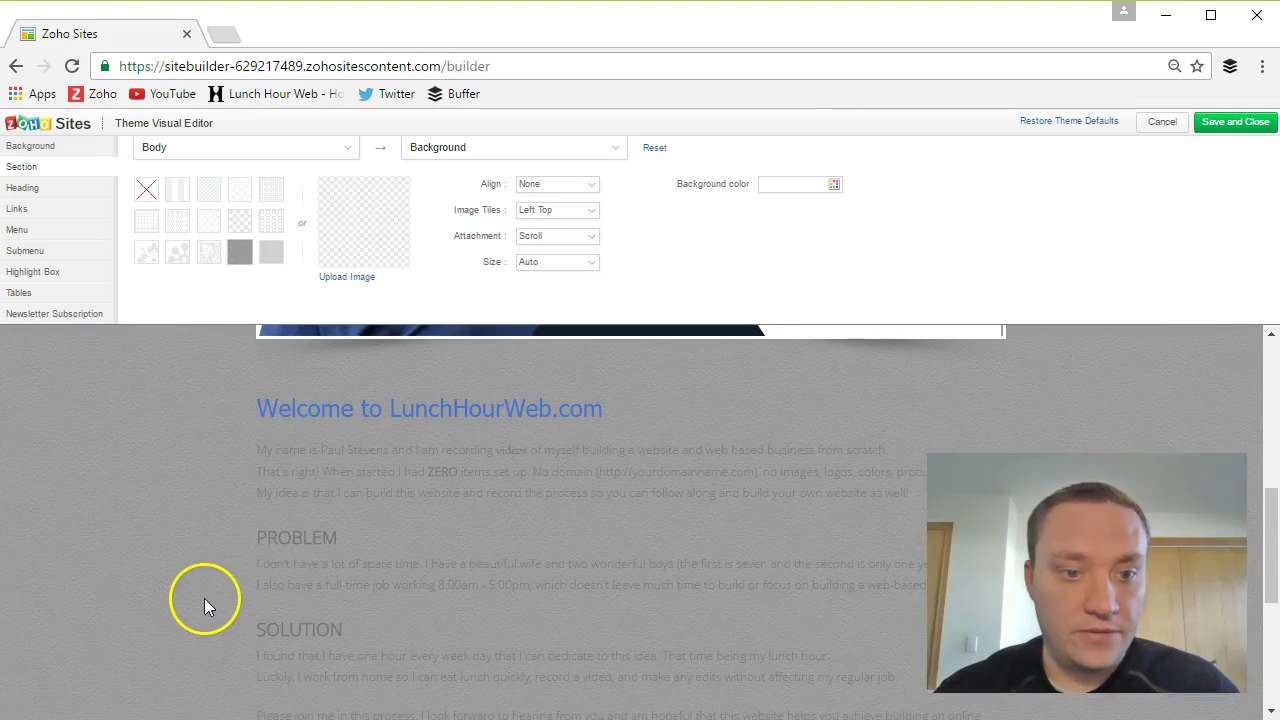
pyautogui.scroll(3, 237, 512)
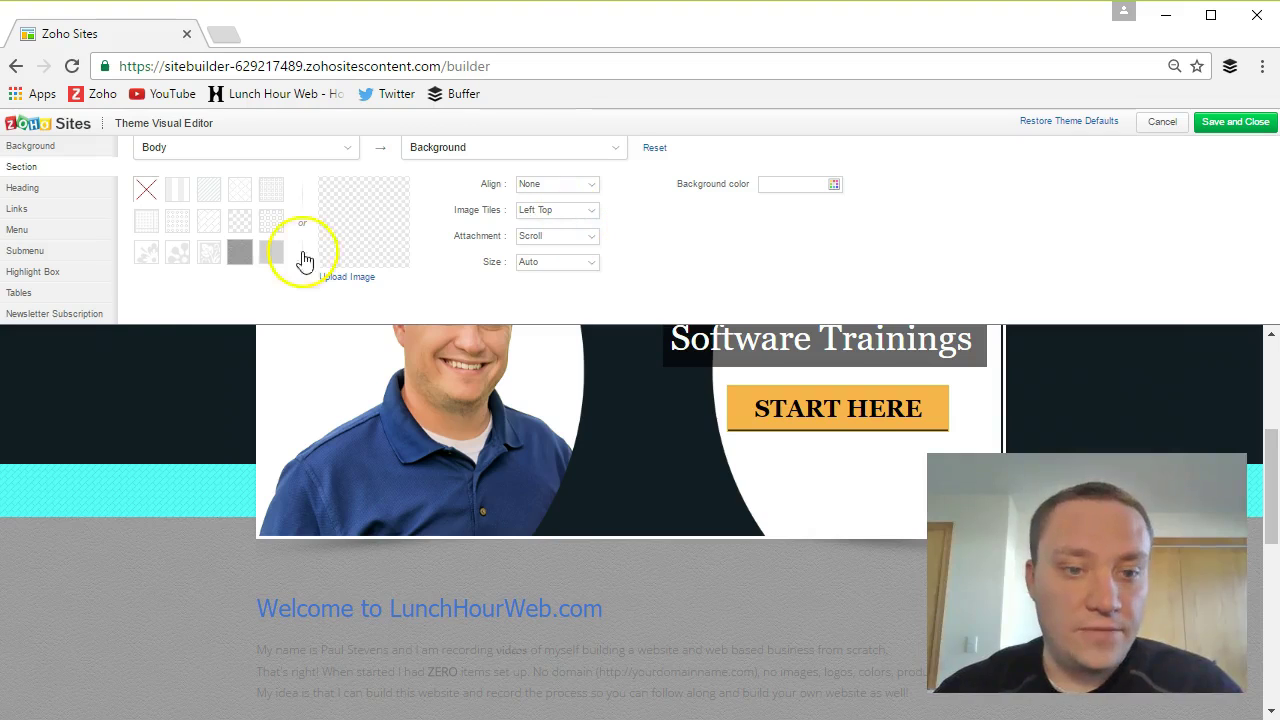
pyautogui.scroll(3, 200, 523)
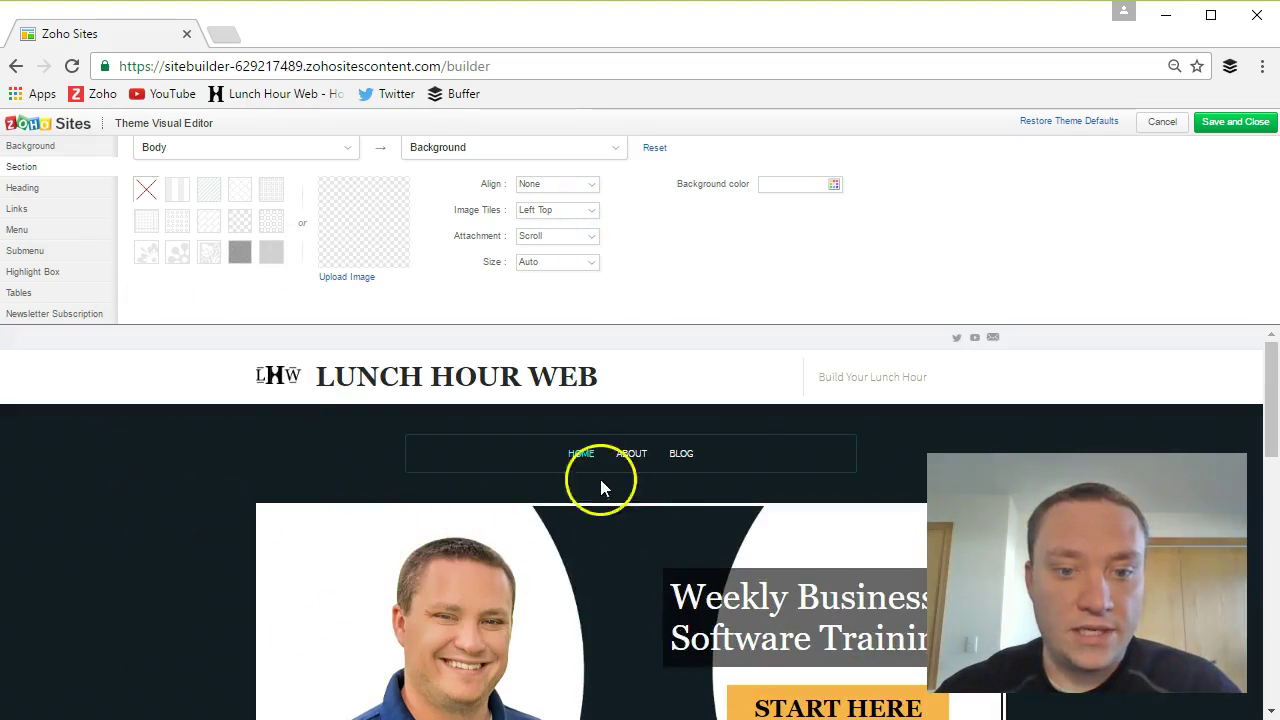
pyautogui.scroll(-3, 206, 471)
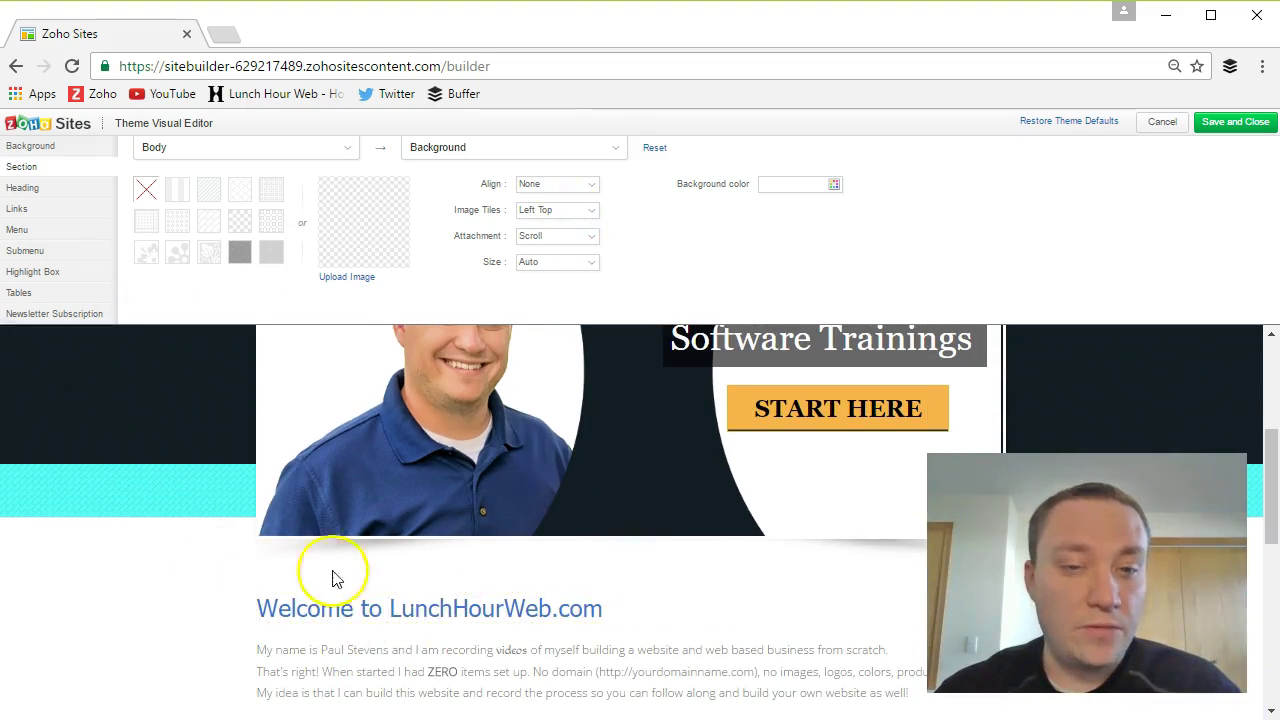
# - Set the Body section's font family to Tahoma and its font size to 14pt
pyautogui.click(543, 150)
pyautogui.click(510, 175)
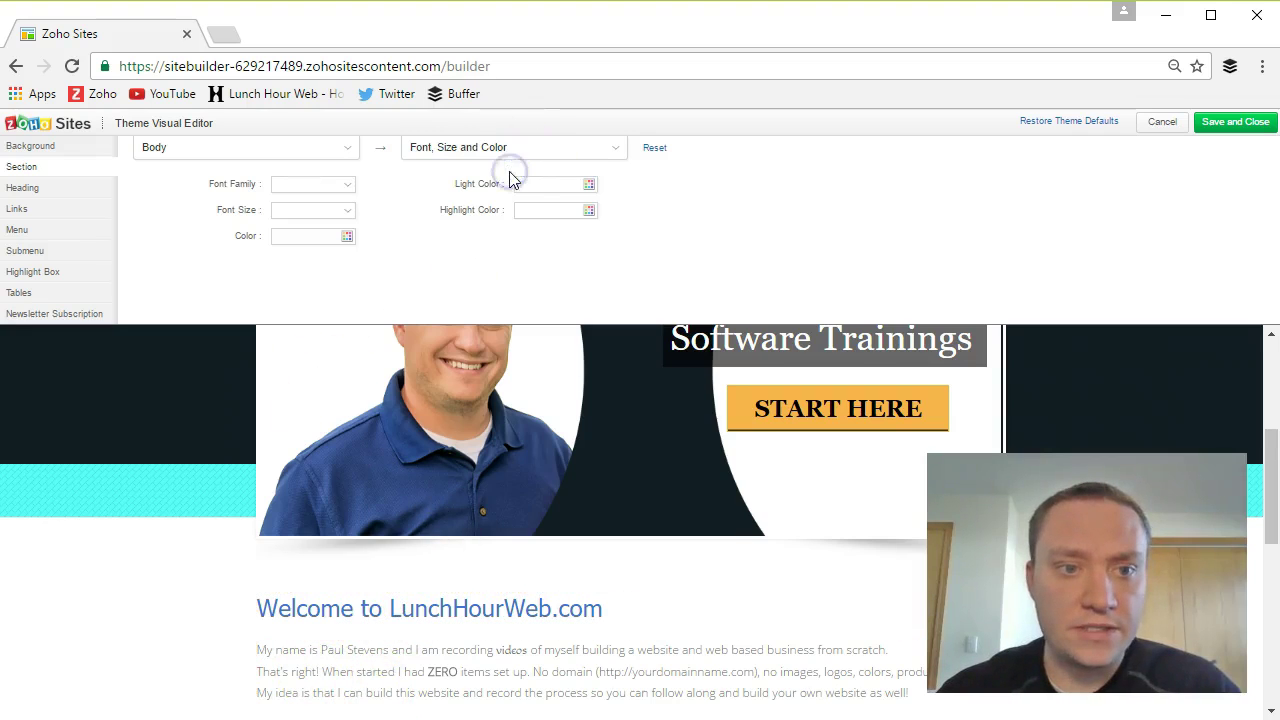
pyautogui.click(341, 198)
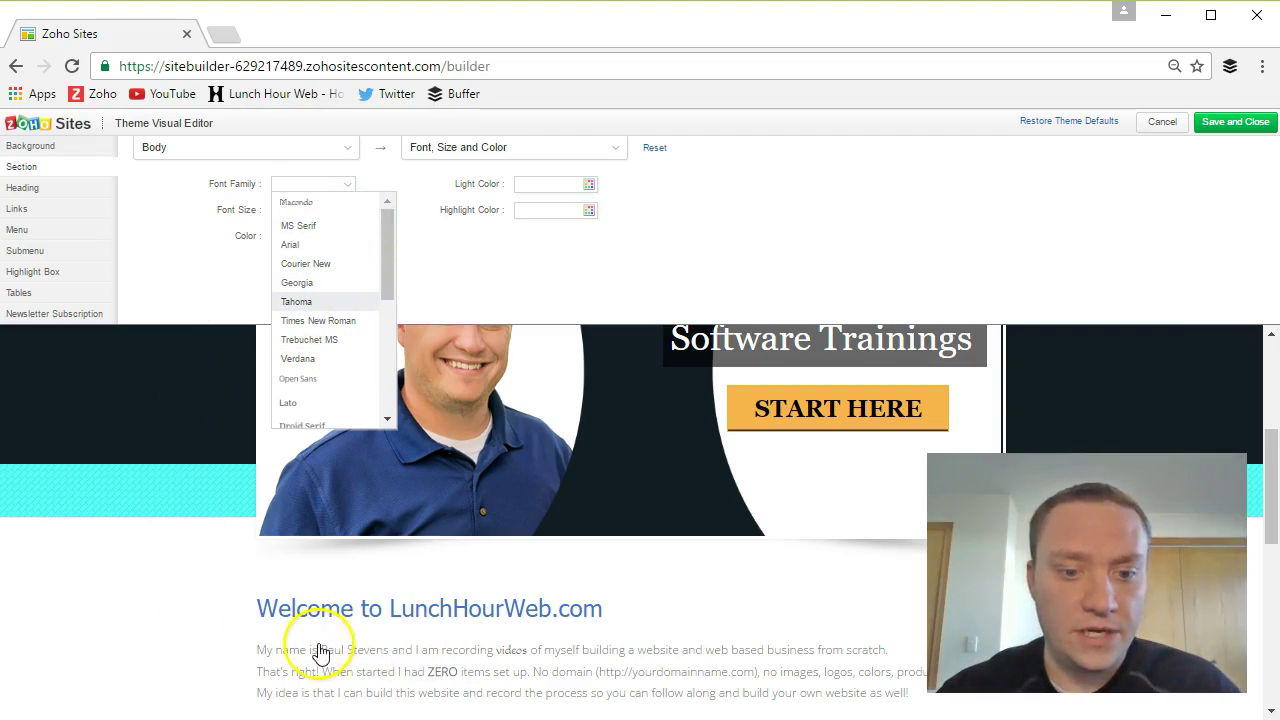
pyautogui.click(407, 660)
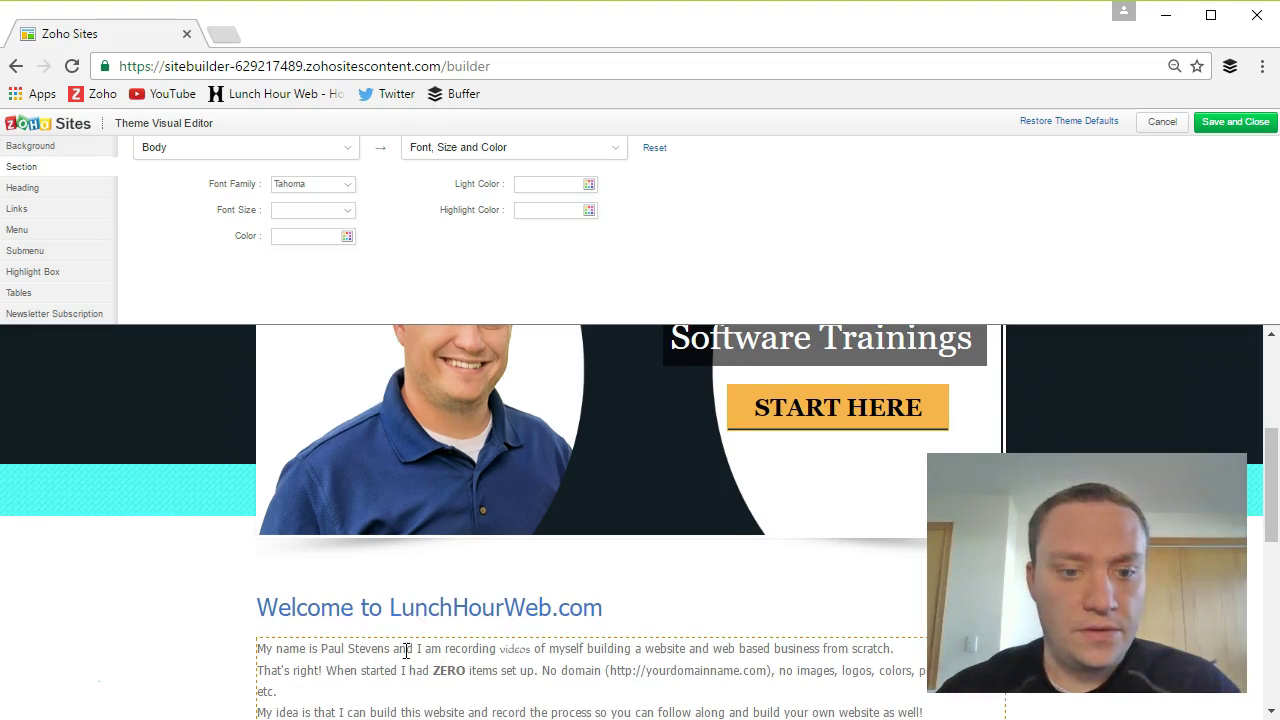
pyautogui.click(343, 210)
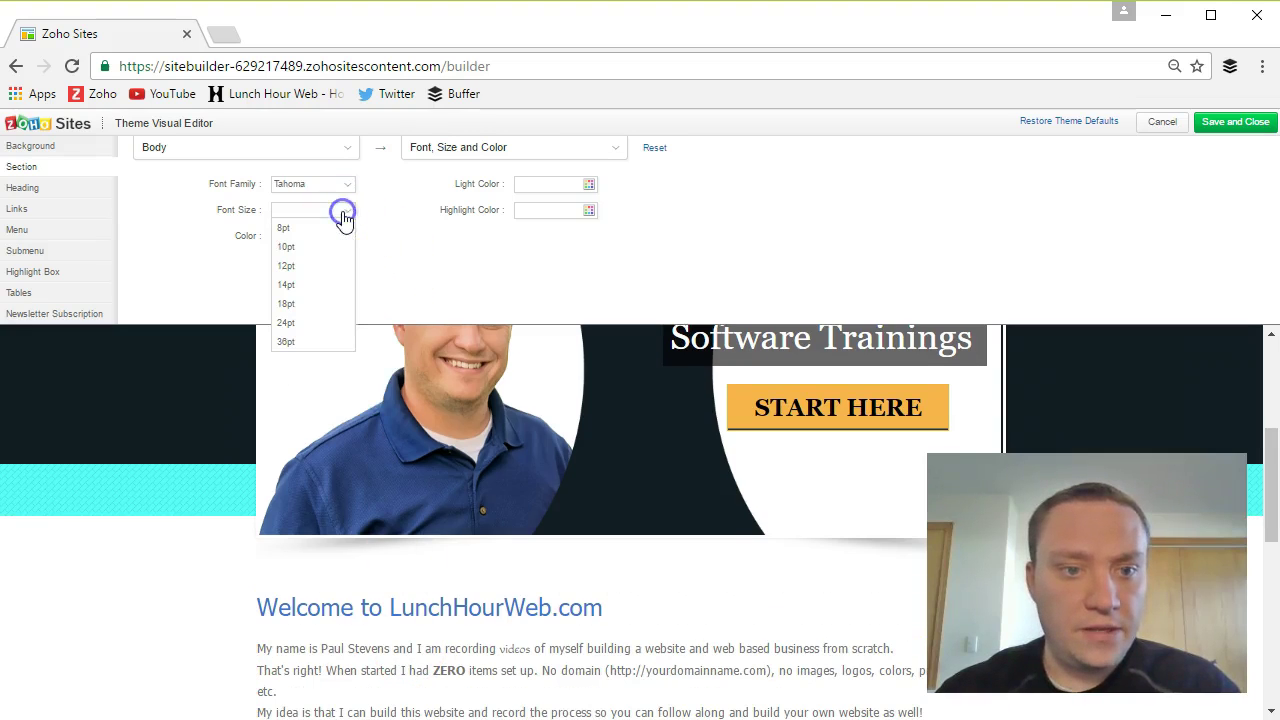
pyautogui.click(310, 288)
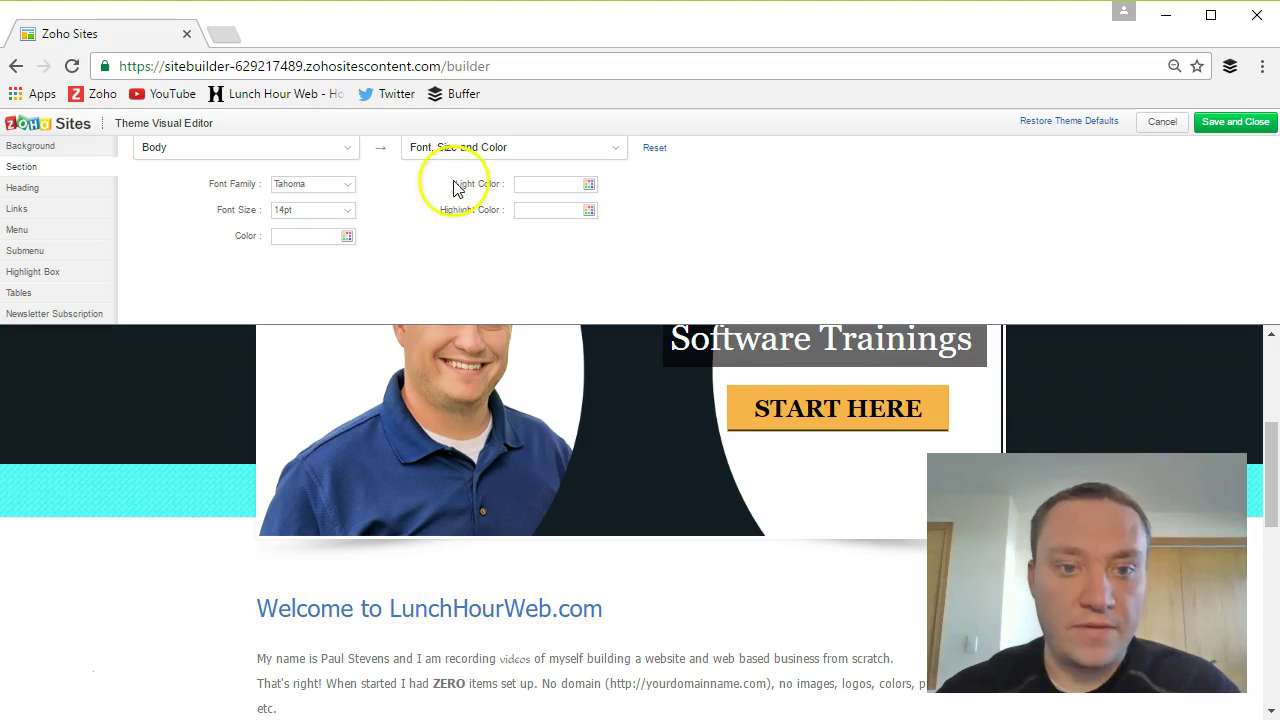
# - Set the Sidebar section's font family to Tahoma and its font size to 12pt
pyautogui.click(317, 158)
pyautogui.click(220, 191)
pyautogui.click(315, 190)
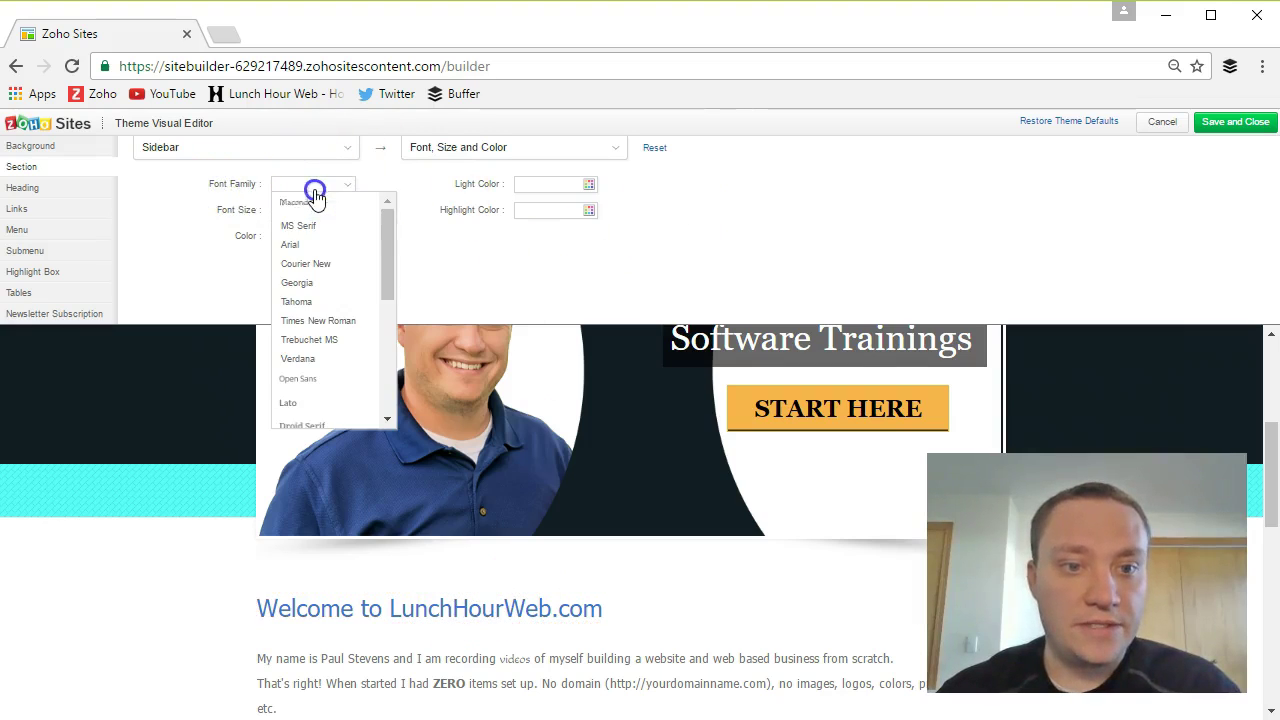
pyautogui.click(305, 301)
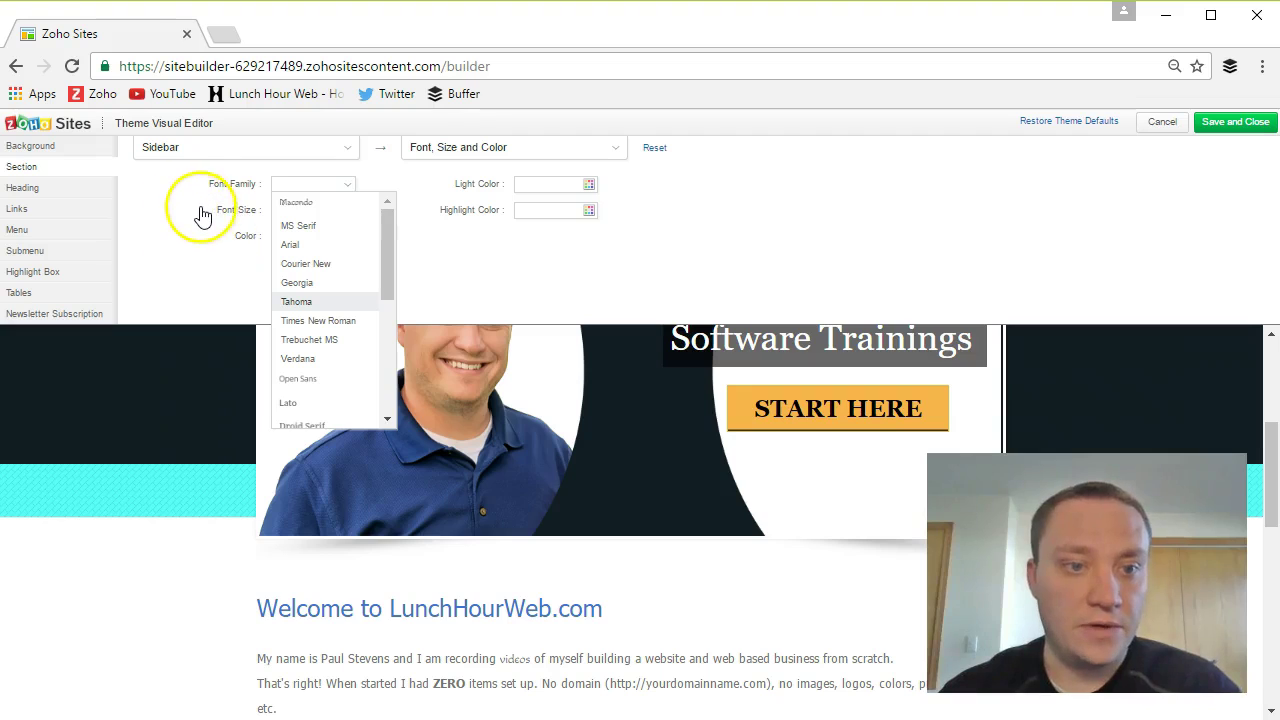
pyautogui.click(310, 301)
pyautogui.click(337, 212)
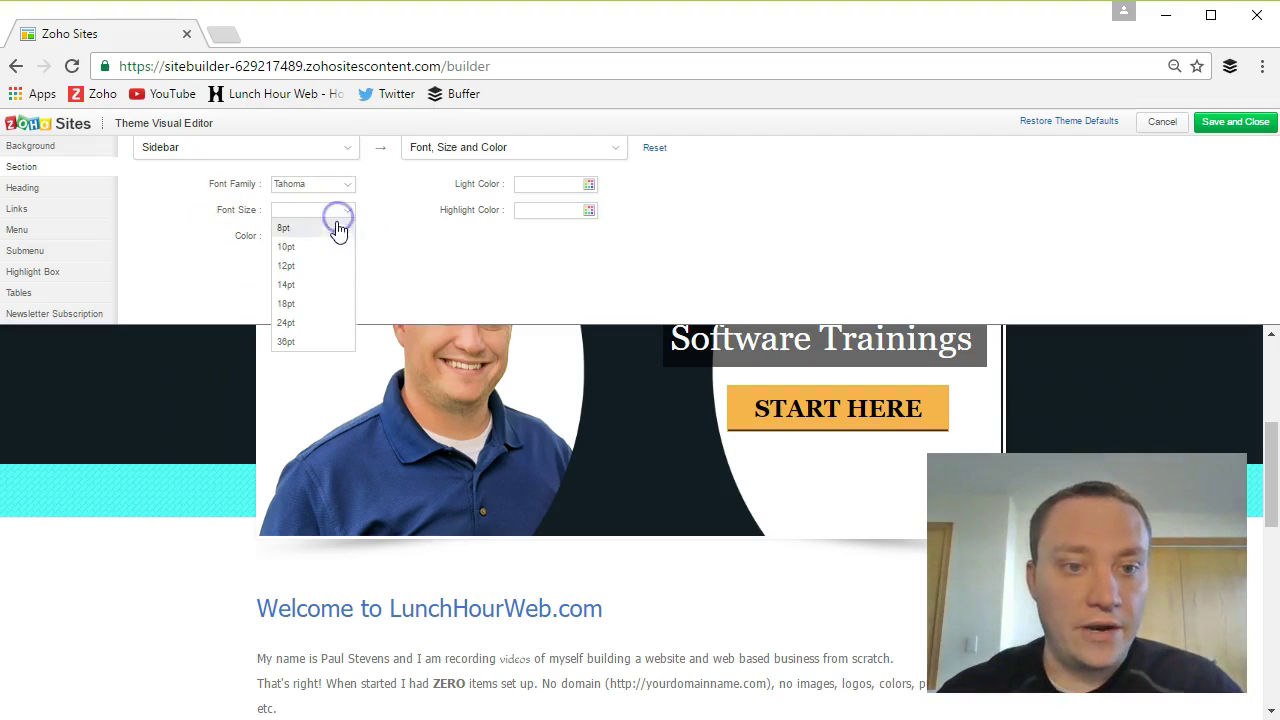
pyautogui.click(293, 270)
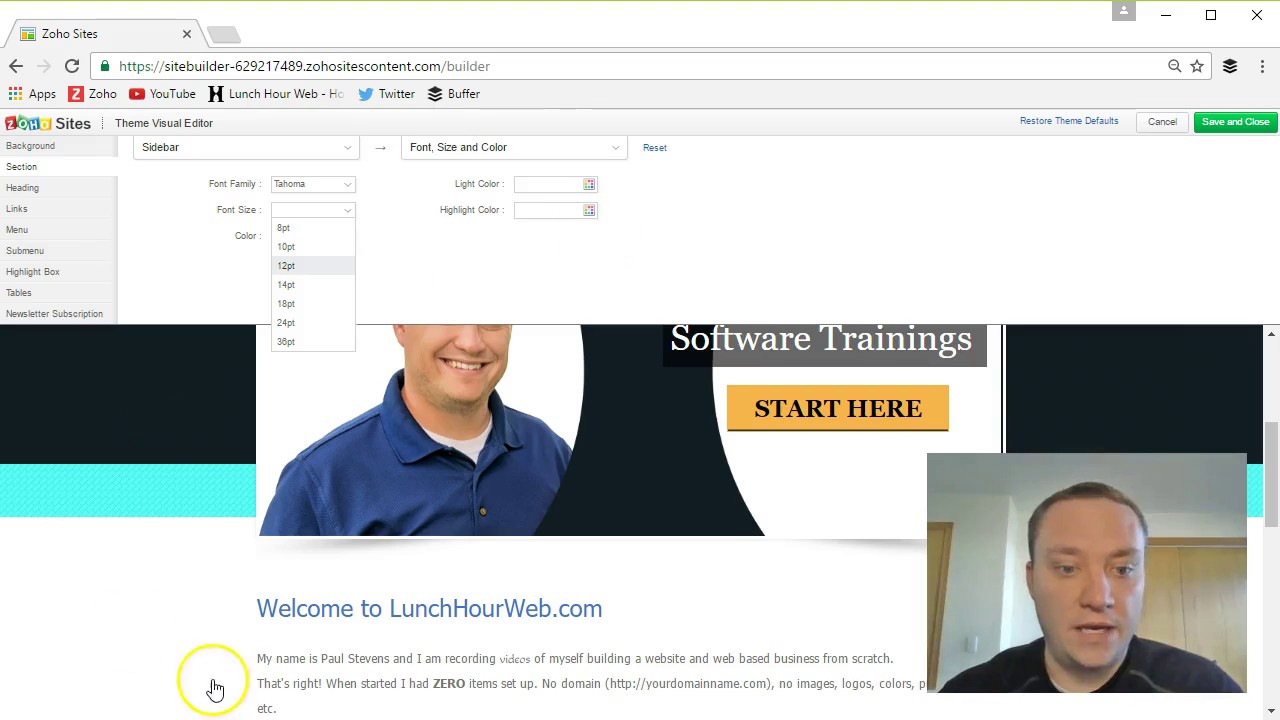
pyautogui.click(617, 378)
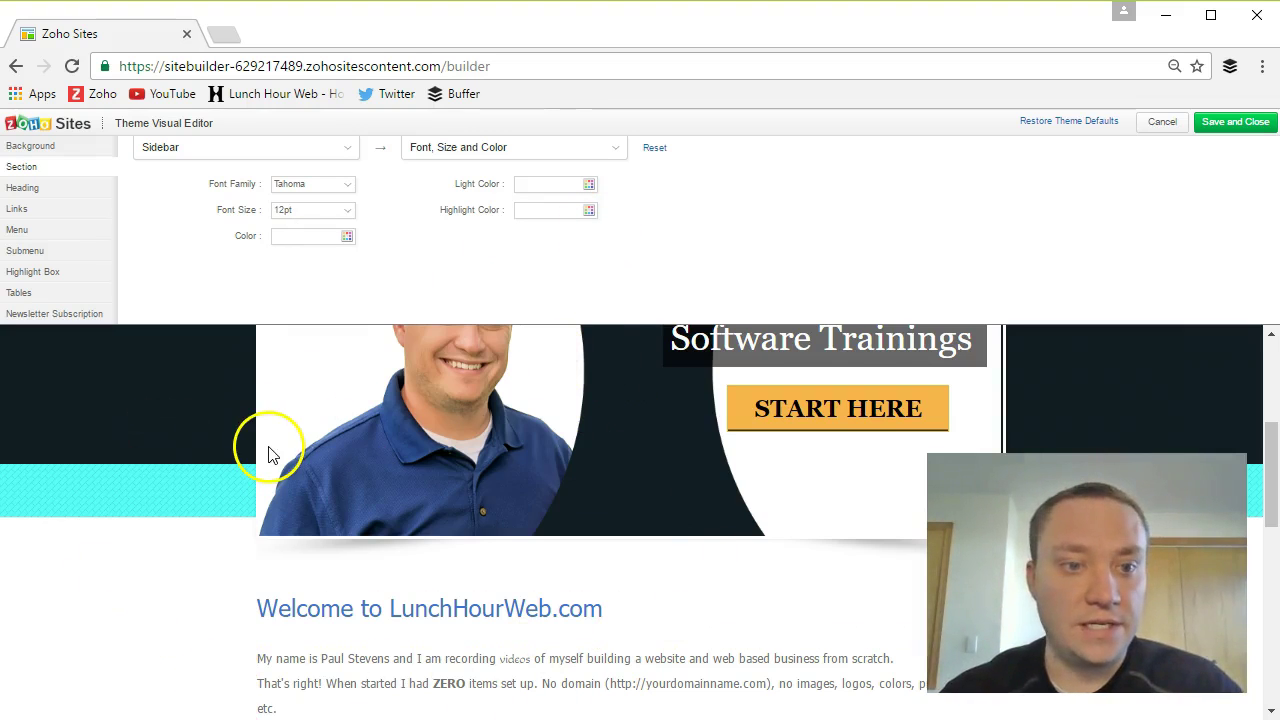
# - Review the remaining sections that can be styled, such as Footer, Site Name and Caption
pyautogui.click(346, 147)
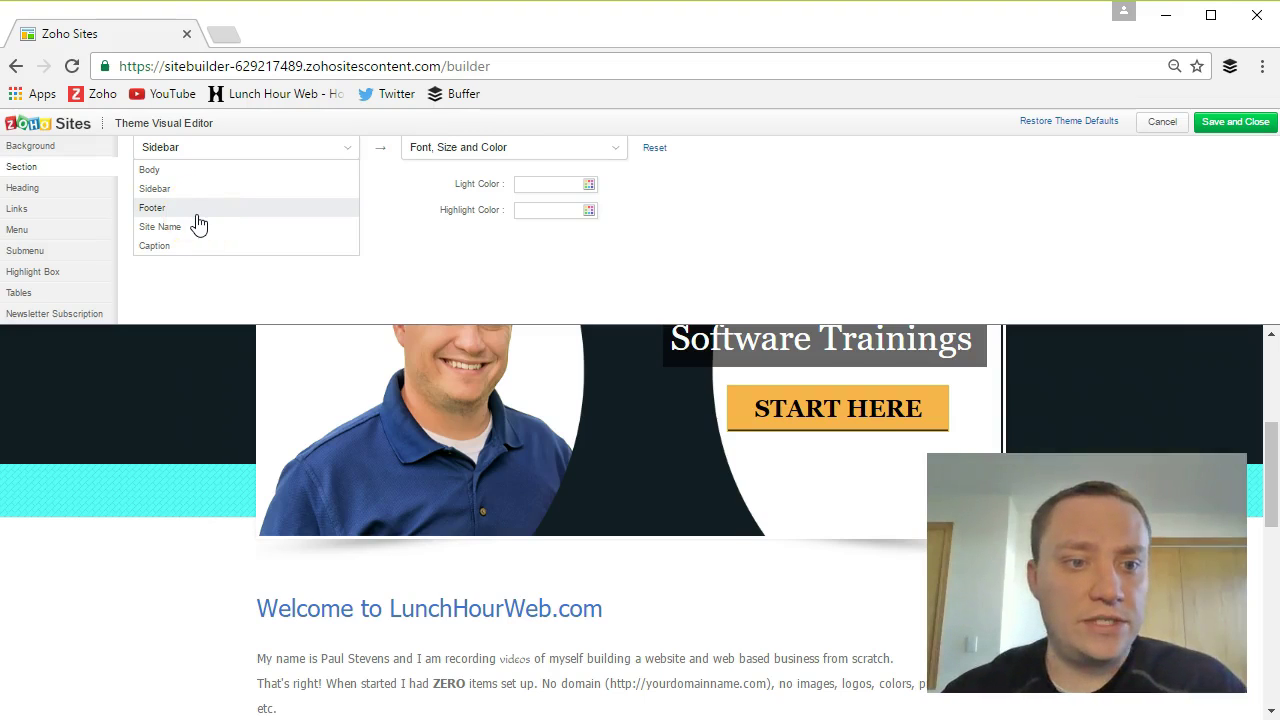
pyautogui.moveTo(199, 224); pyautogui.dragTo(190, 252)
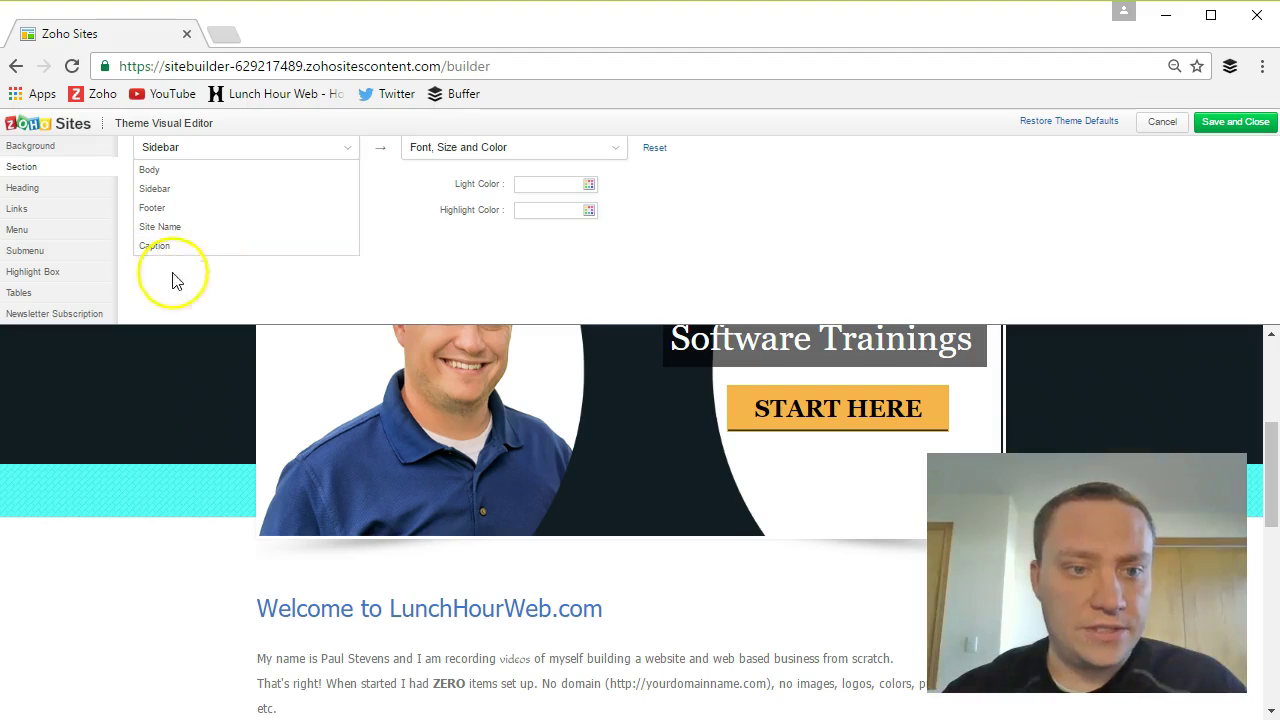
pyautogui.click(511, 285)
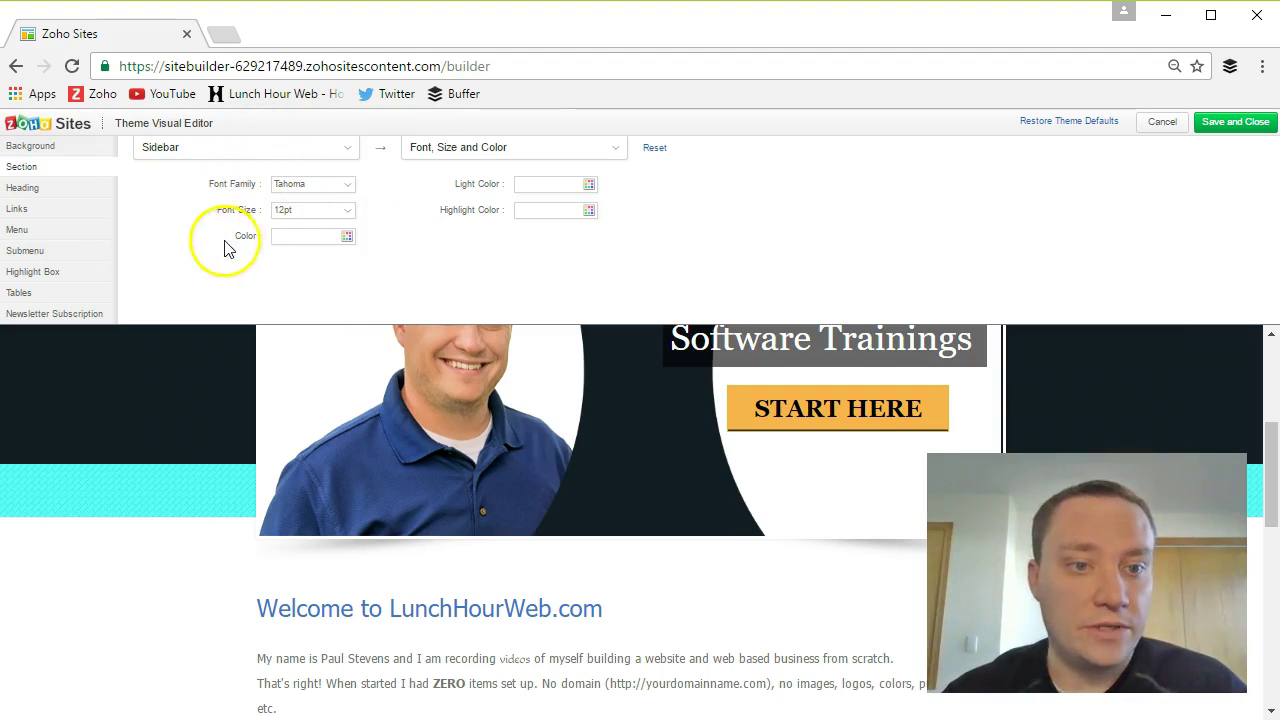
# - Open the theme's Heading settings and review the heading levels available for the Body section
pyautogui.click(80, 190)
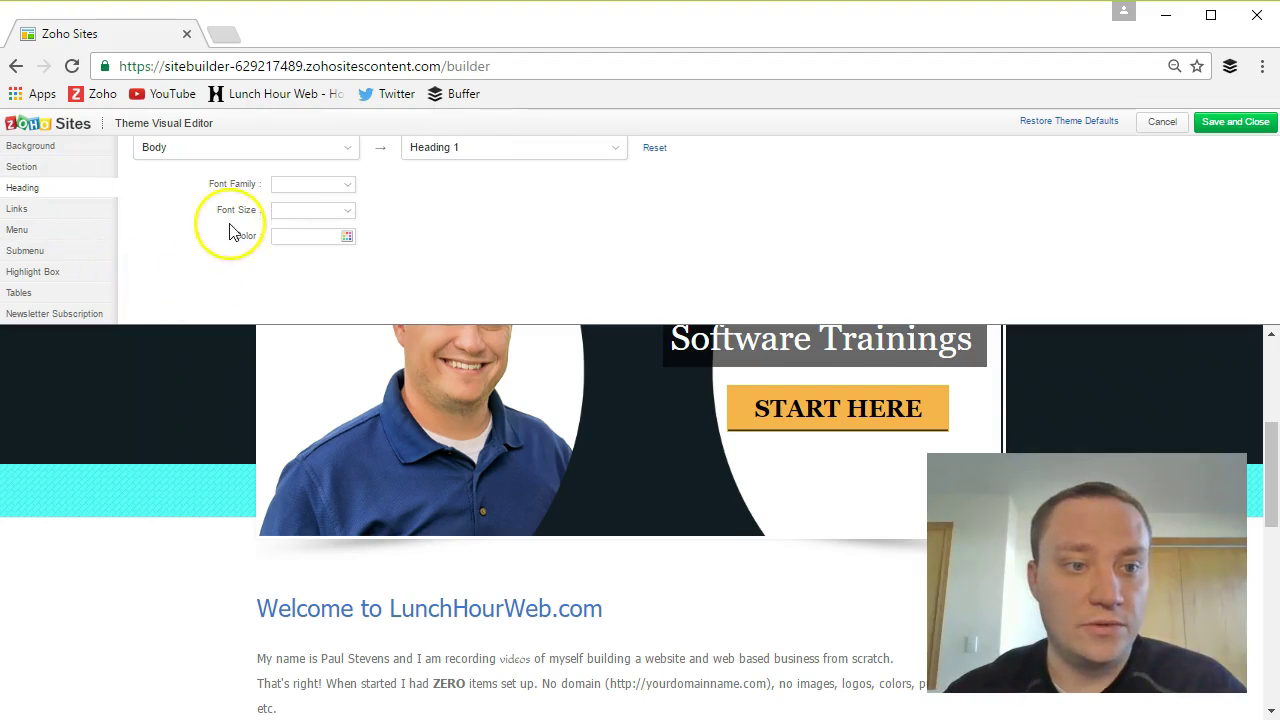
pyautogui.click(513, 147)
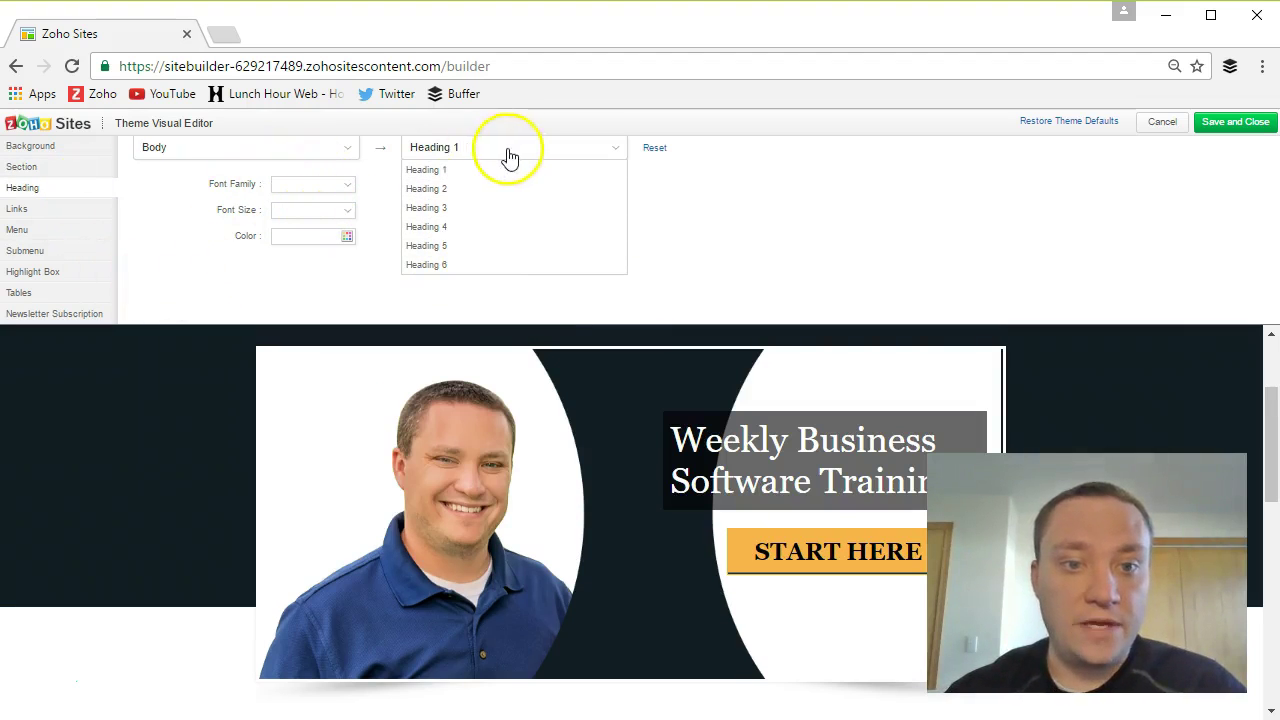
pyautogui.click(325, 185)
pyautogui.click(523, 155)
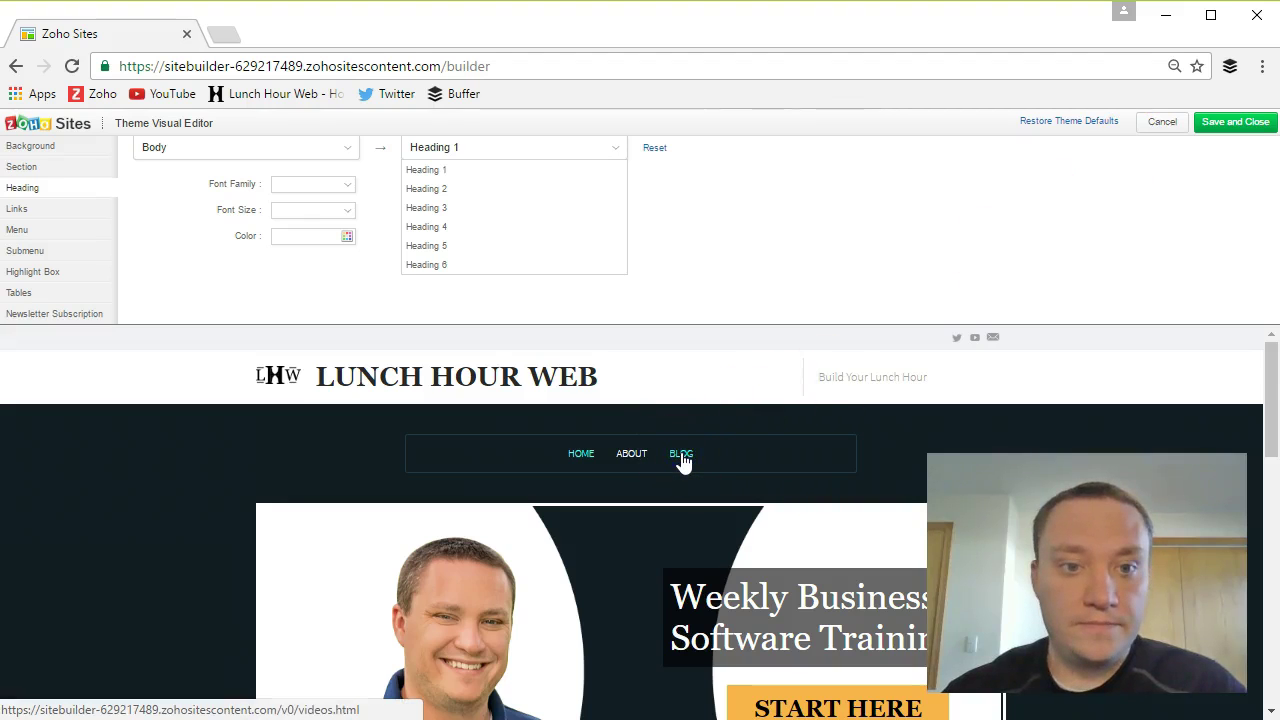
# - Show the site's About page in the theme preview
pyautogui.click(631, 454)
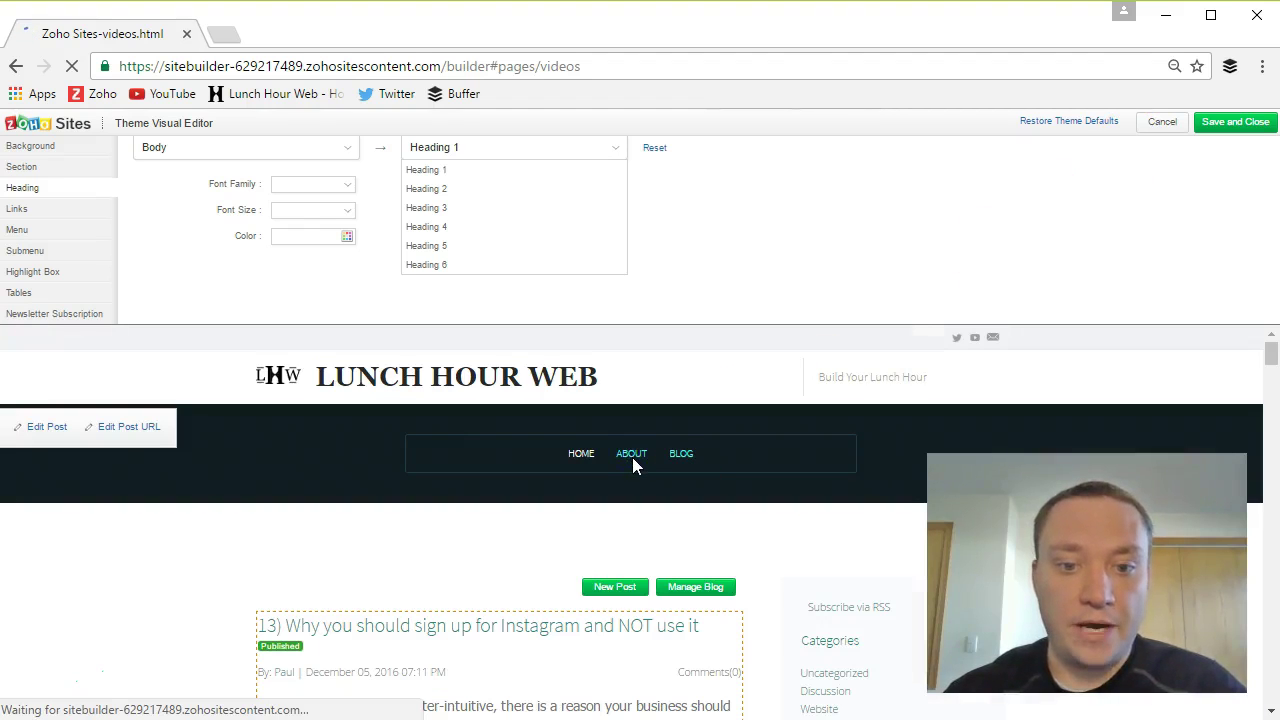
pyautogui.click(816, 680)
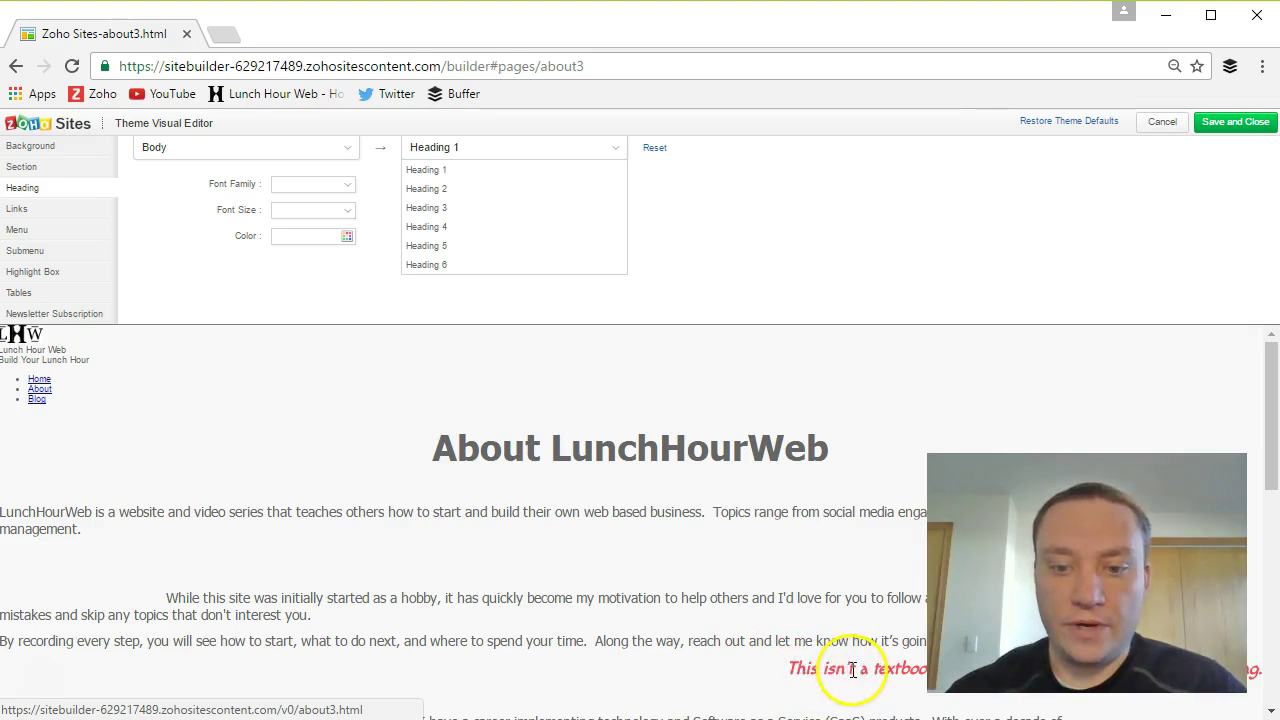
pyautogui.moveTo(808, 663); pyautogui.dragTo(826, 650)
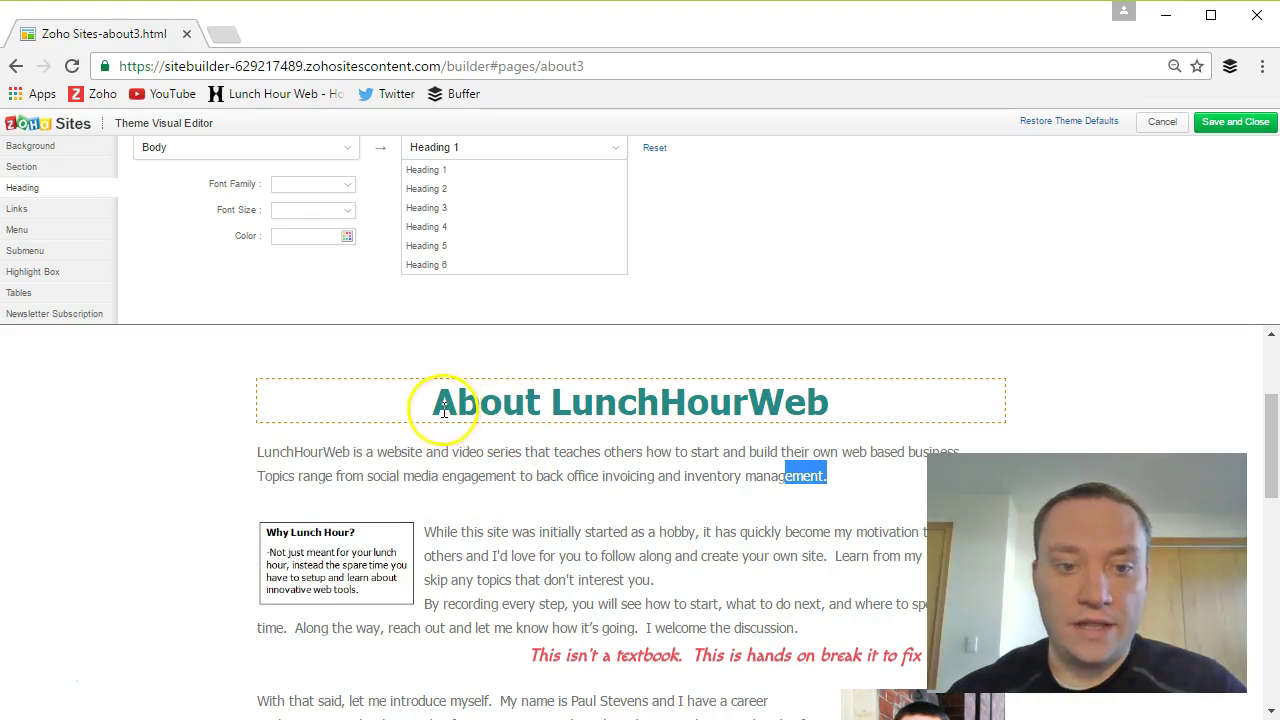
# - Examine the styling of the About page's title, body text and closing signature in the preview
pyautogui.moveTo(457, 402); pyautogui.dragTo(748, 402)
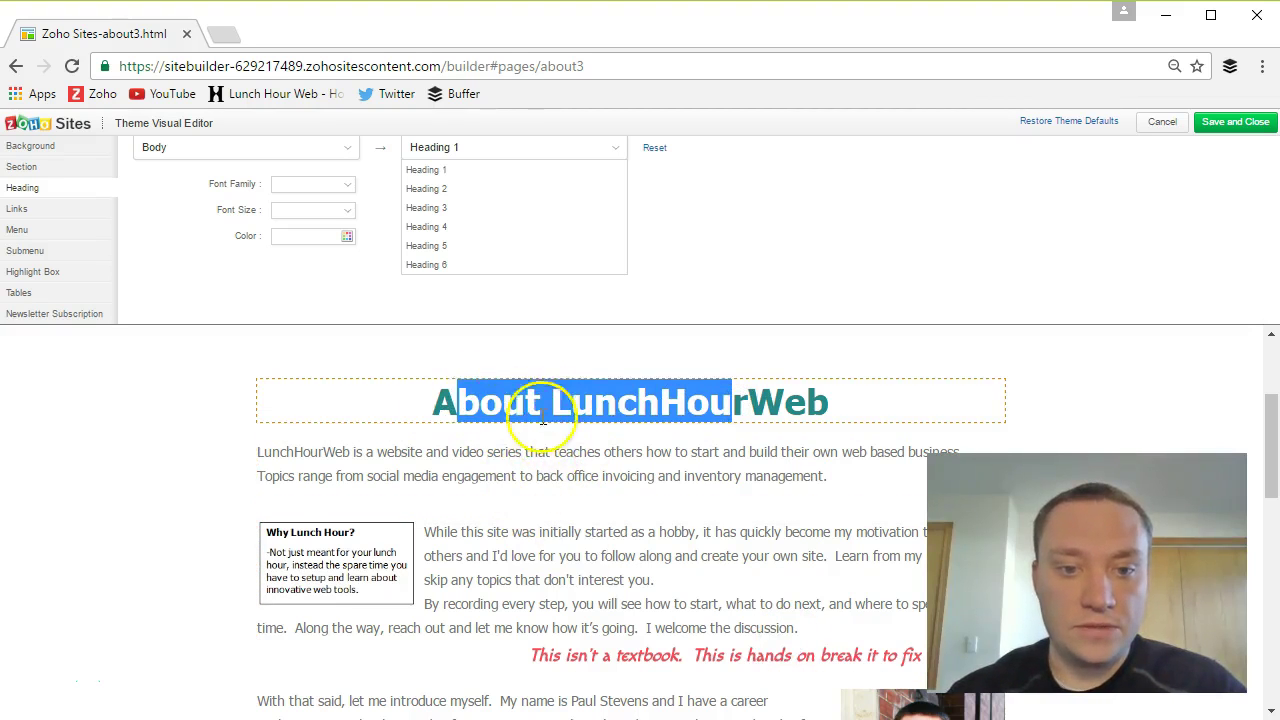
pyautogui.scroll(-3, 543, 586)
pyautogui.scroll(-1, 370, 558)
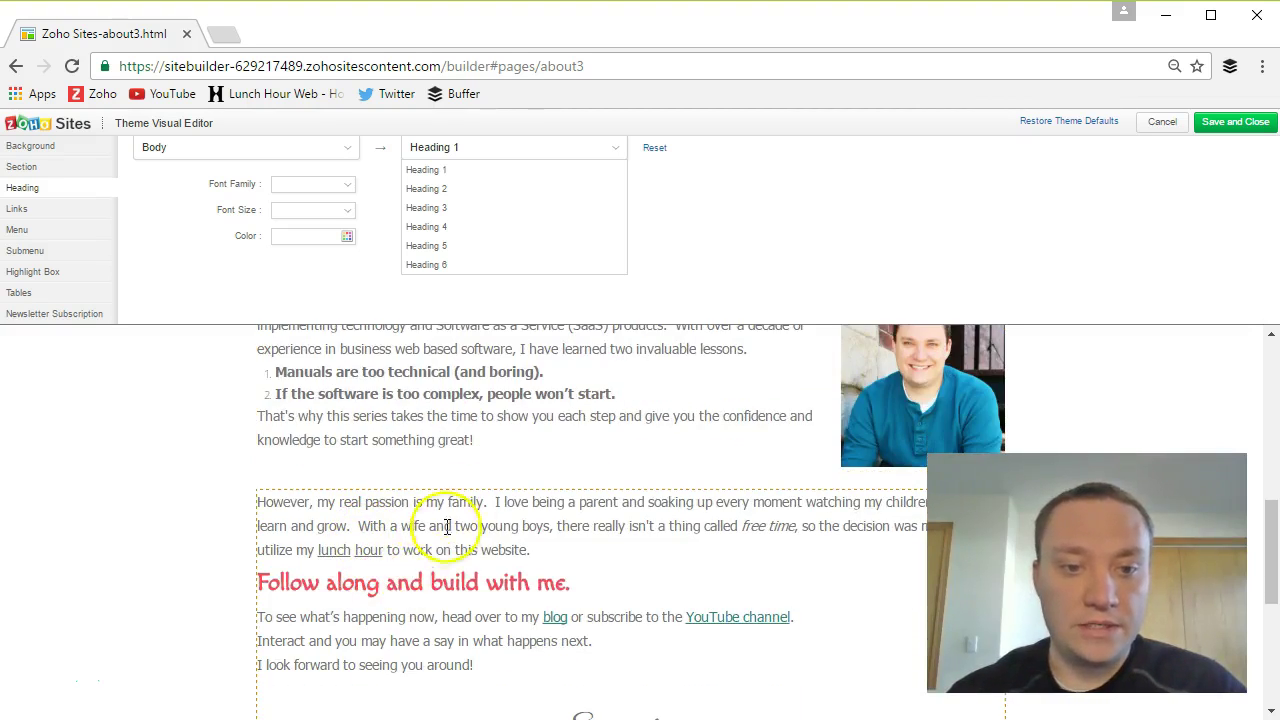
pyautogui.moveTo(625, 407); pyautogui.dragTo(320, 392)
pyautogui.scroll(-3, 434, 523)
pyautogui.click(725, 496)
pyautogui.moveTo(725, 496); pyautogui.dragTo(587, 430)
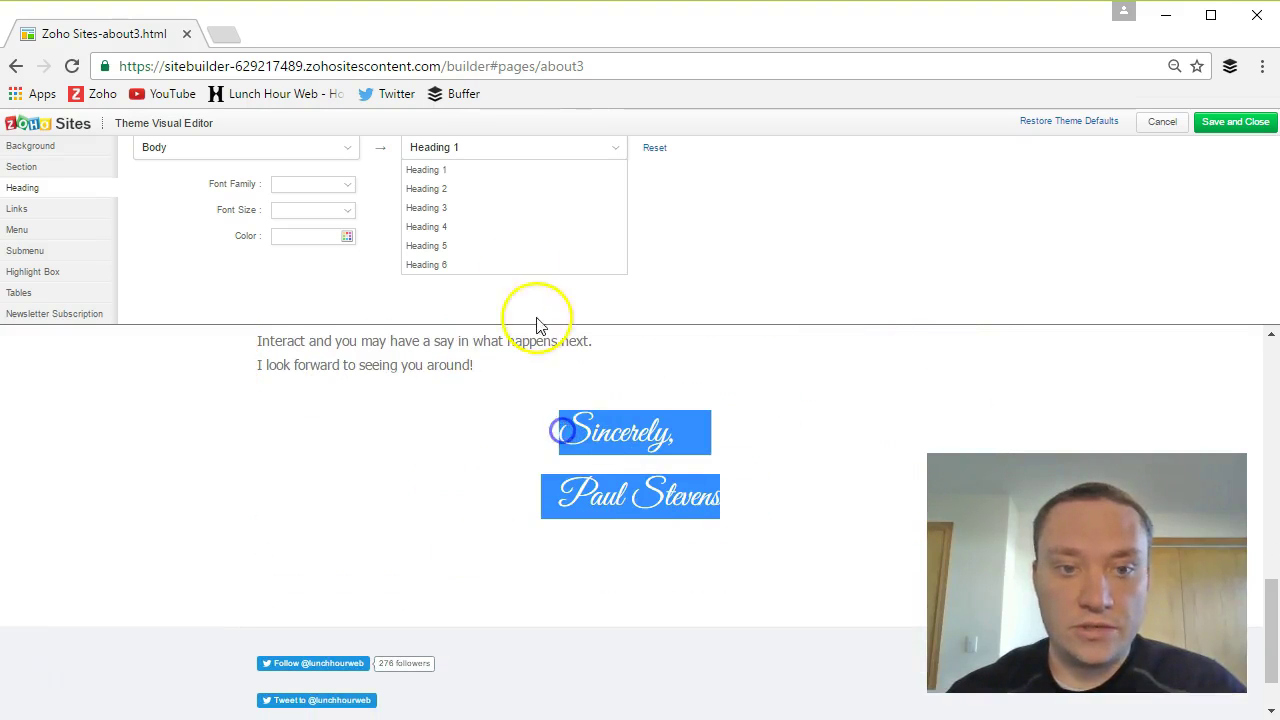
# - Check the About page's red "This isn't a textbook" line and the page sections offered for heading styles
pyautogui.scroll(3, 249, 533)
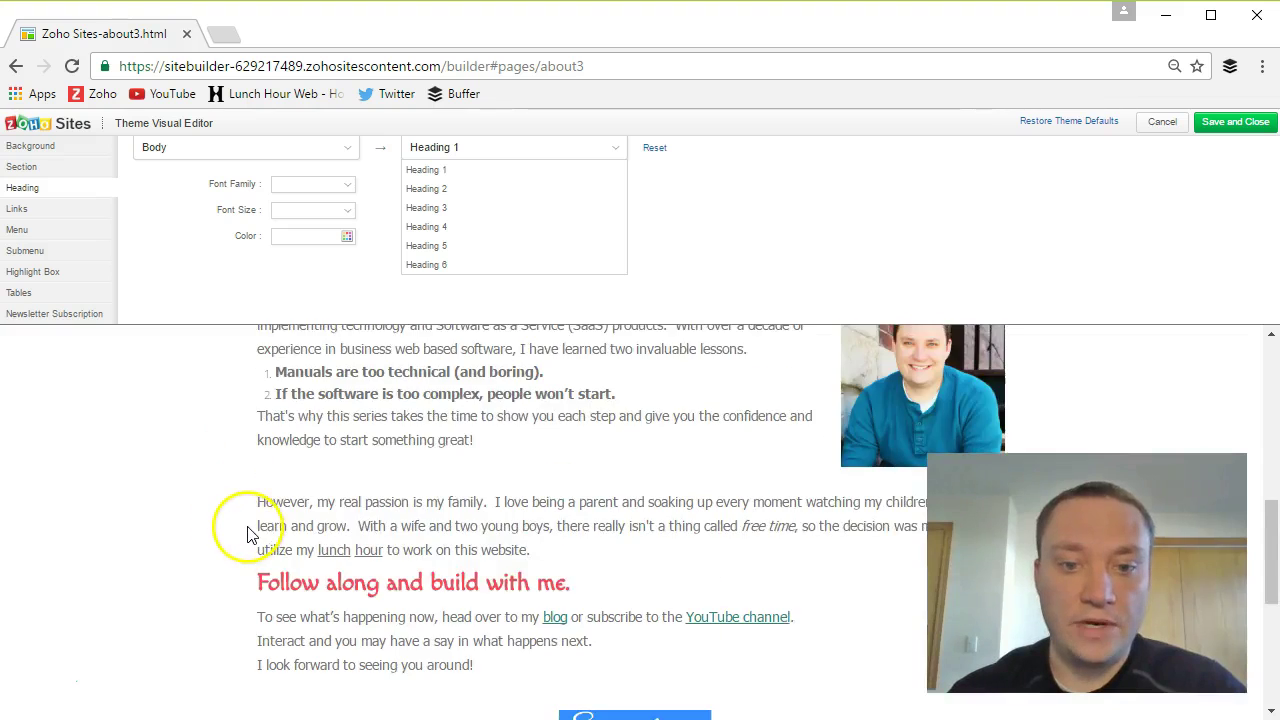
pyautogui.scroll(3, 252, 530)
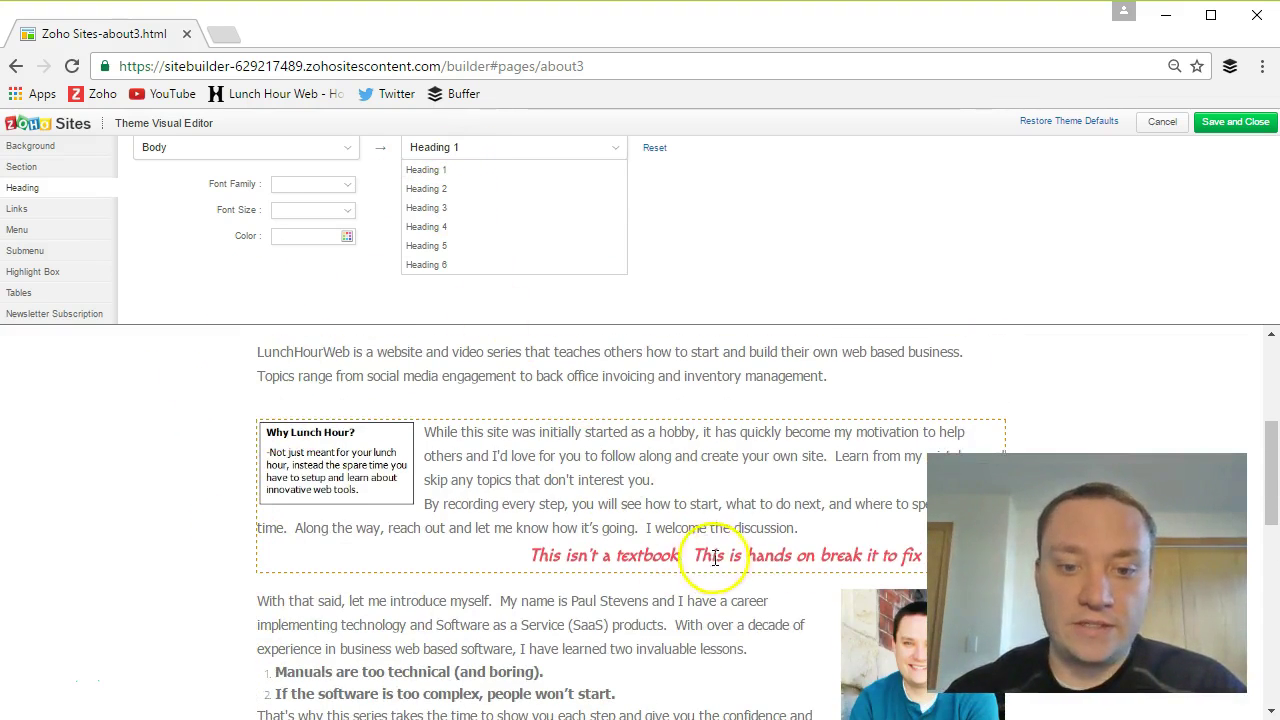
pyautogui.moveTo(732, 556); pyautogui.dragTo(622, 543)
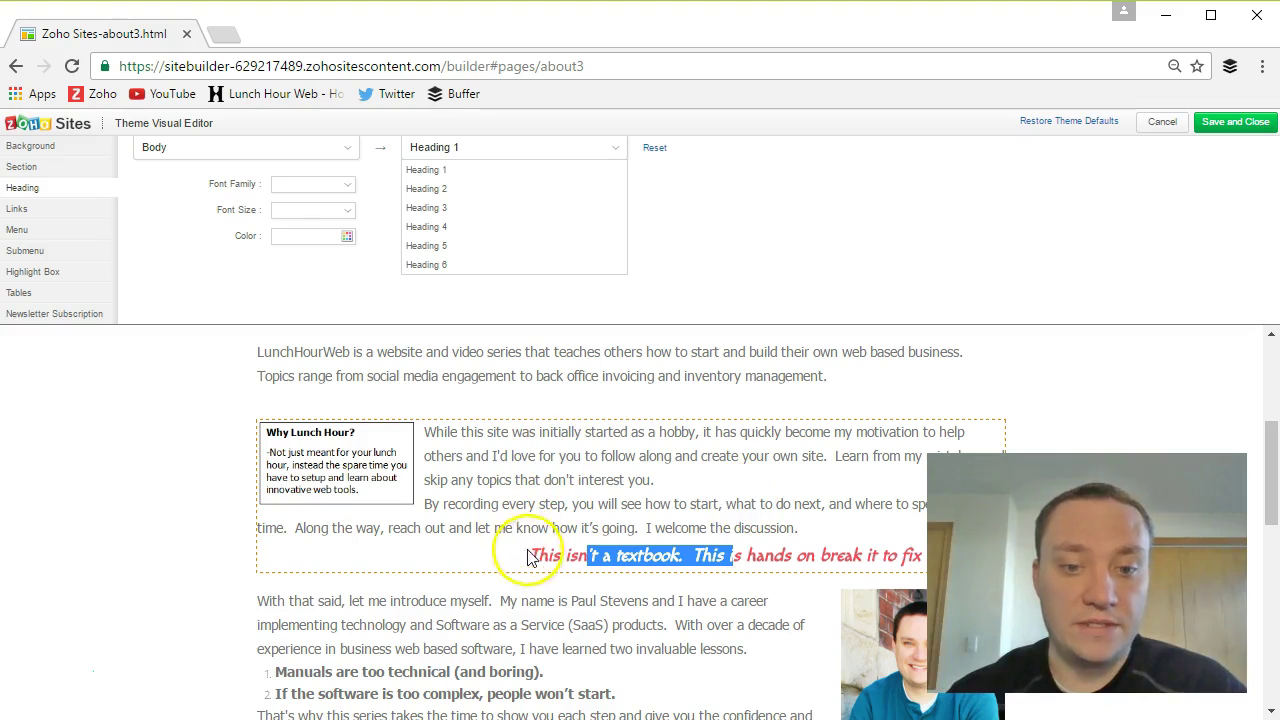
pyautogui.click(264, 151)
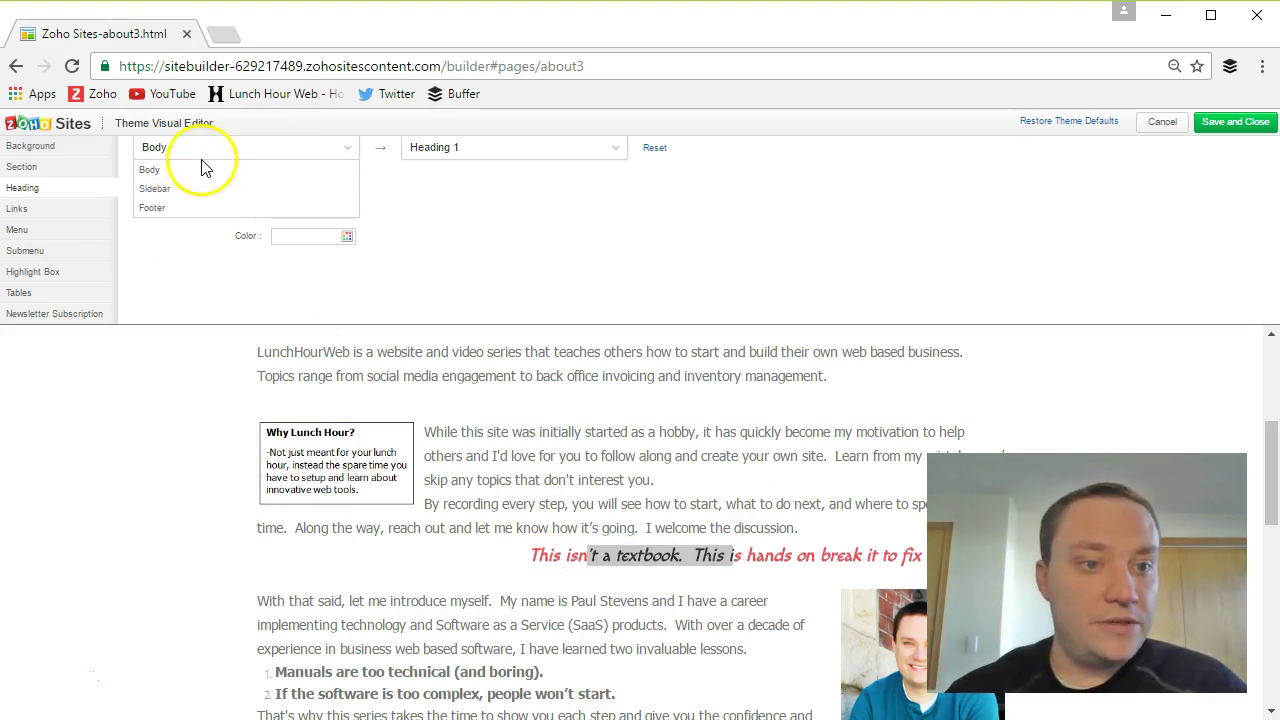
# - Open the theme's Links settings, show the Blog page in the preview and review the page sections offered for link styles
pyautogui.click(70, 212)
pyautogui.scroll(3, 560, 430)
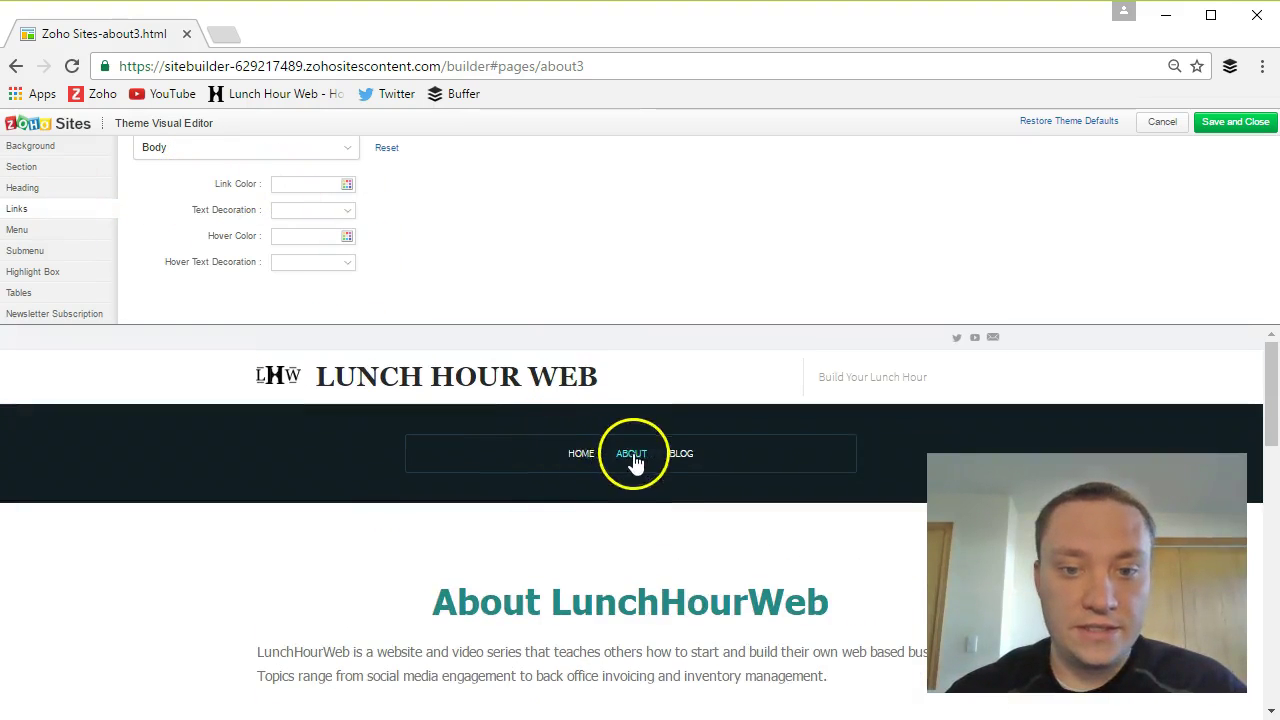
pyautogui.click(683, 456)
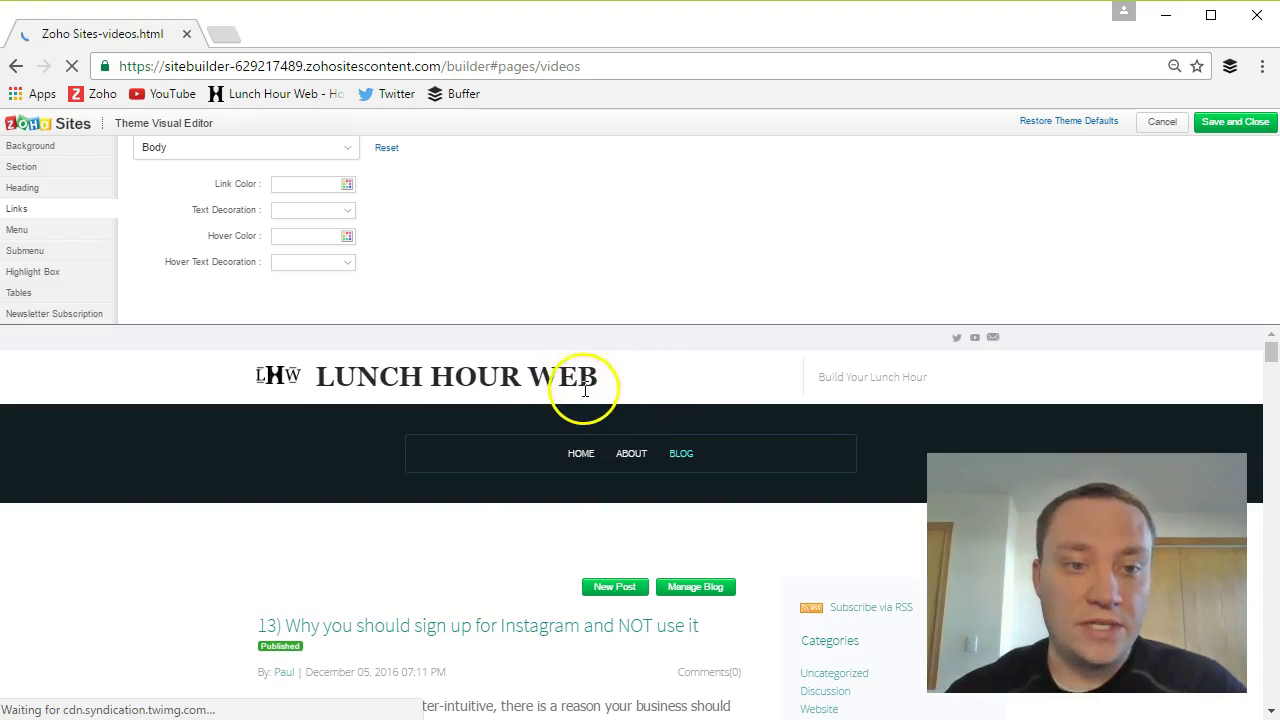
pyautogui.click(291, 153)
pyautogui.click(290, 152)
# - Set the site menu's font size to 18pt in the theme's Menu settings
pyautogui.click(65, 237)
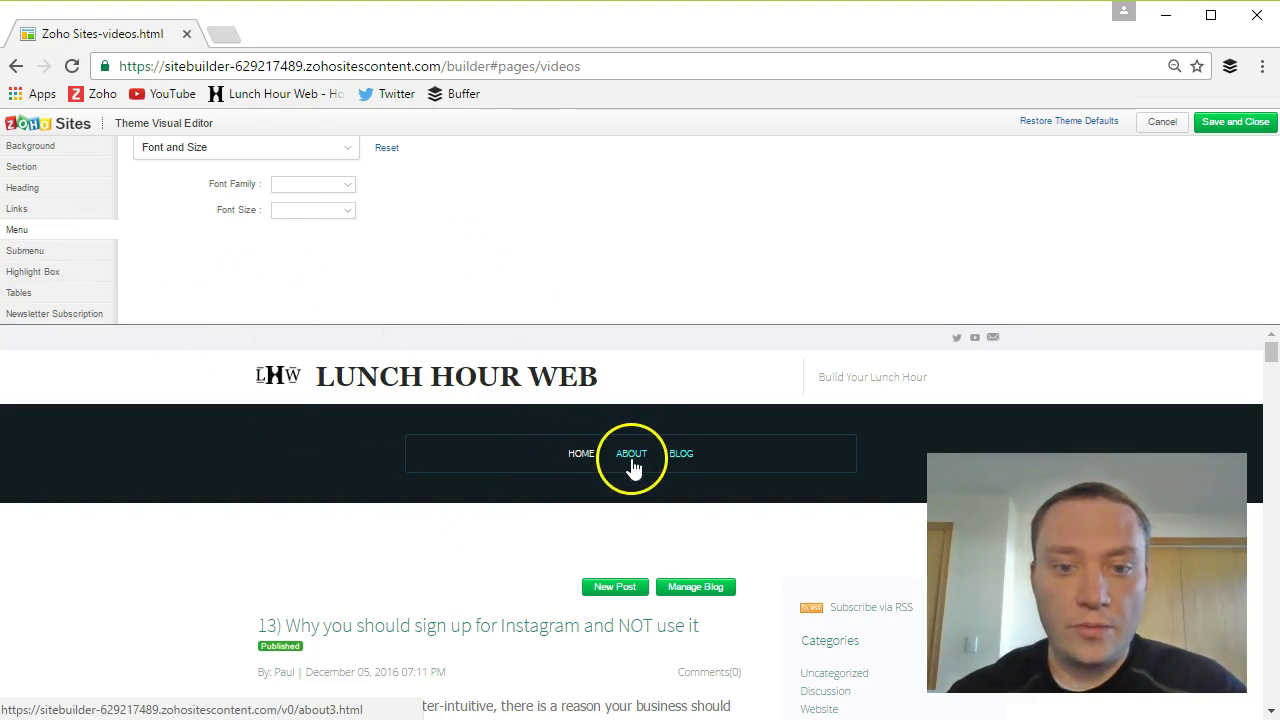
pyautogui.click(340, 212)
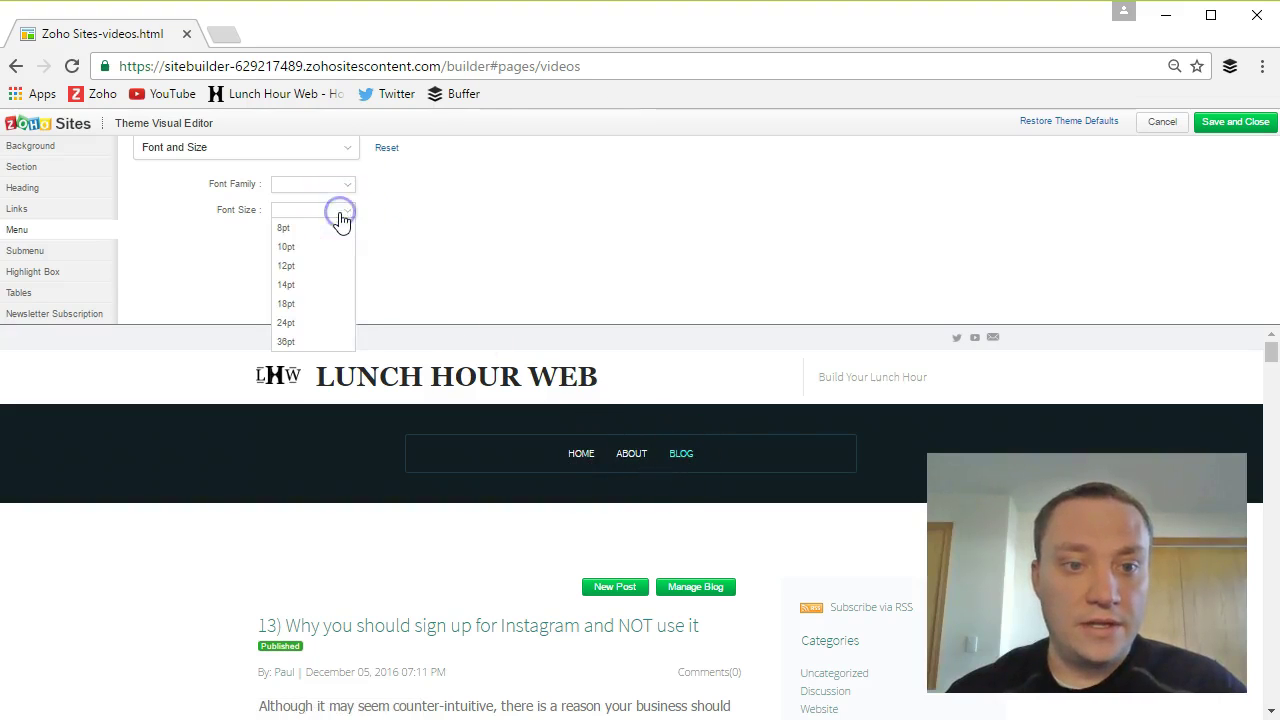
pyautogui.click(300, 304)
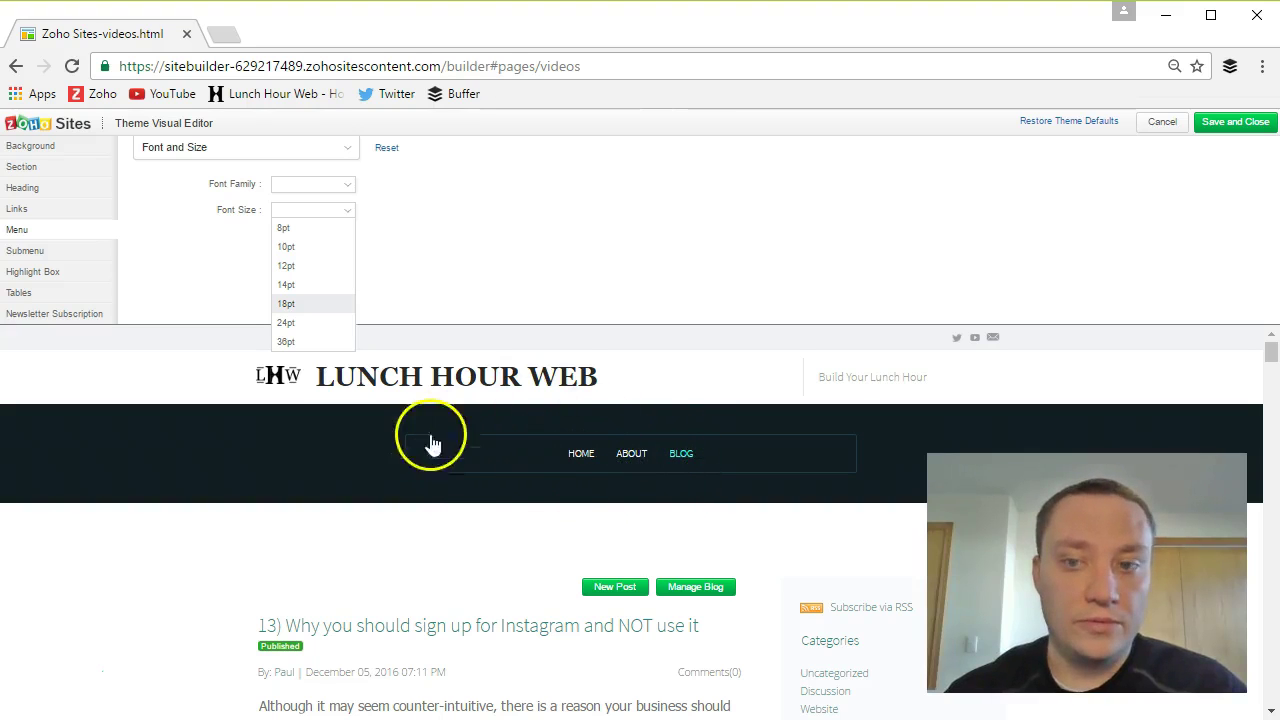
# - Open the Highlight Box settings and review the page sections and style categories available for highlight boxes
pyautogui.click(47, 258)
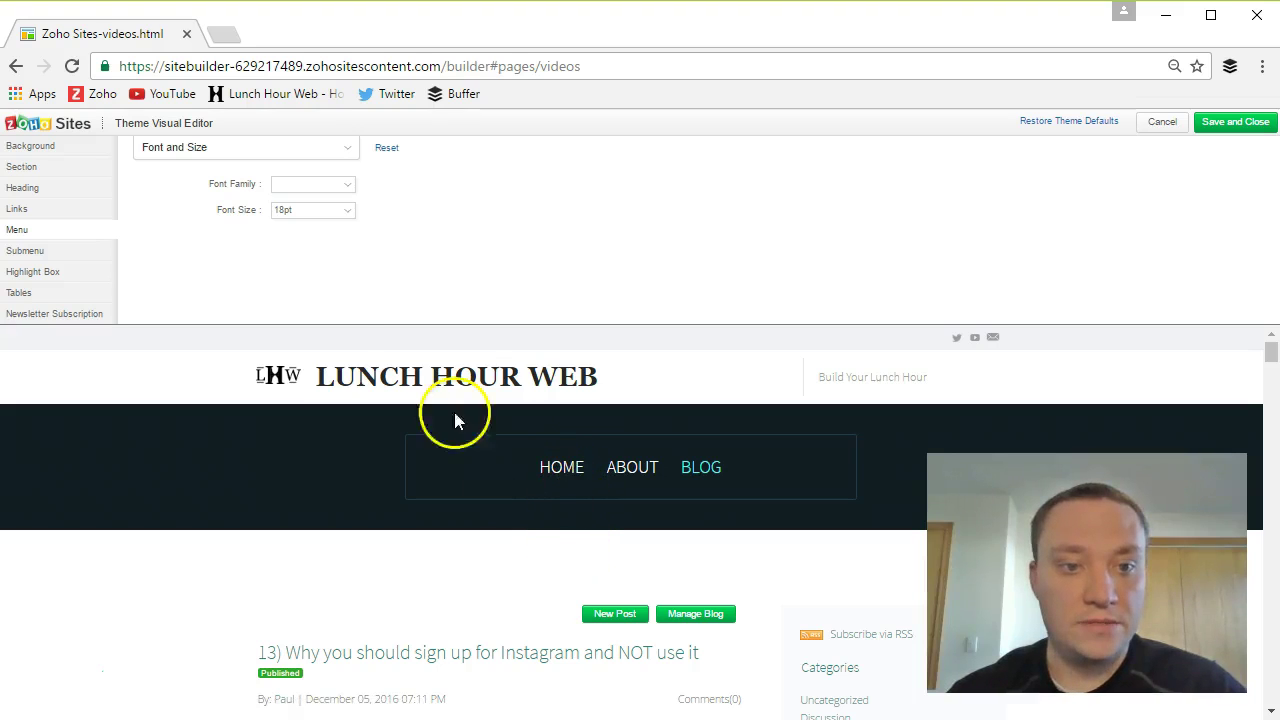
pyautogui.click(50, 272)
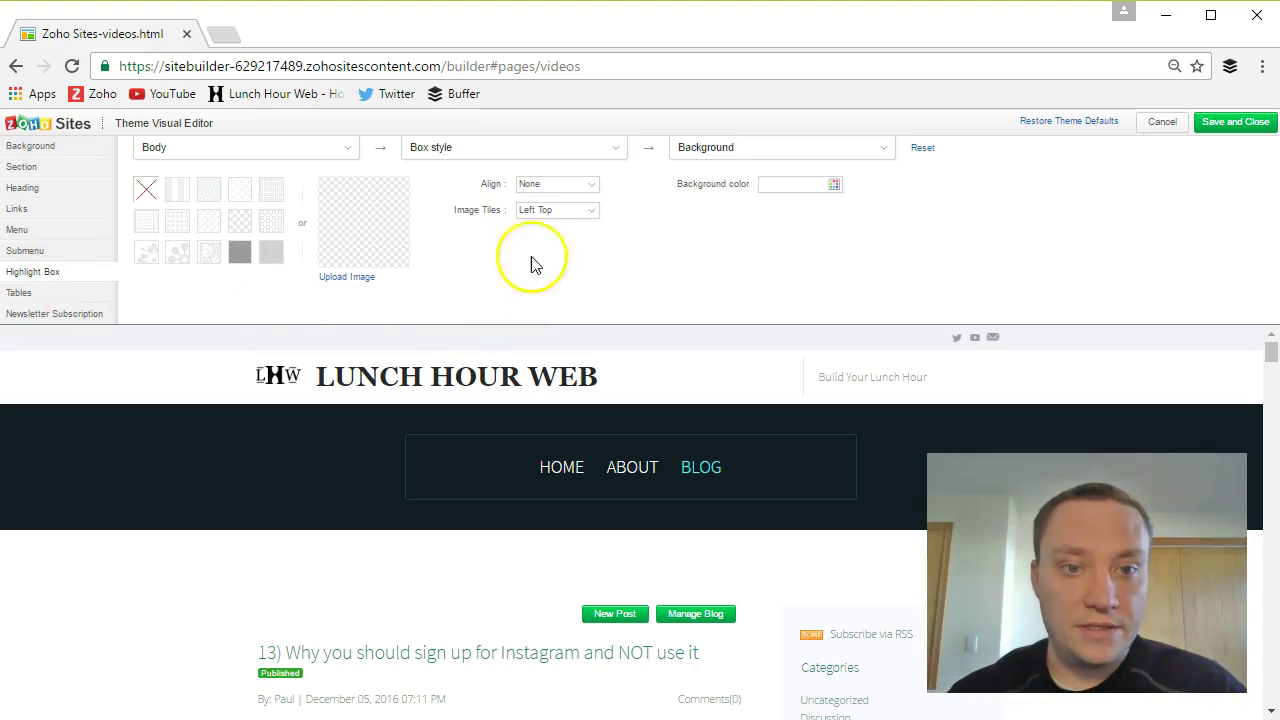
pyautogui.click(558, 149)
pyautogui.click(353, 151)
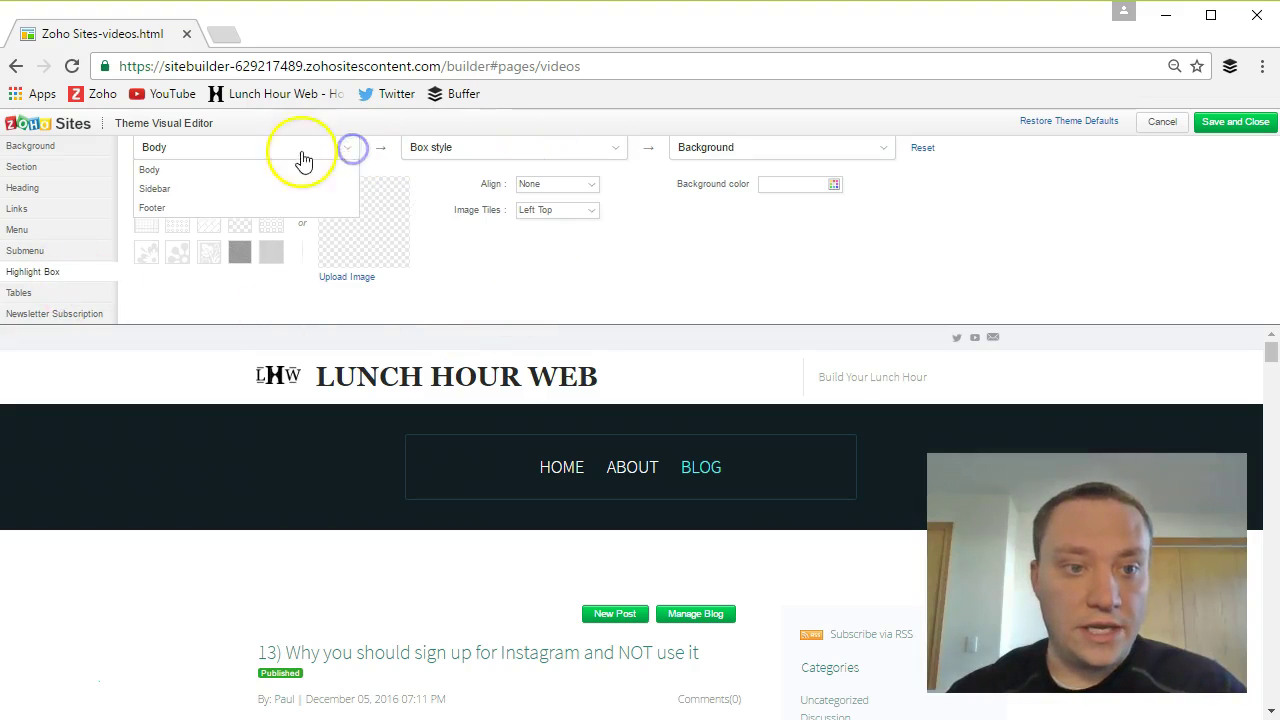
pyautogui.click(590, 157)
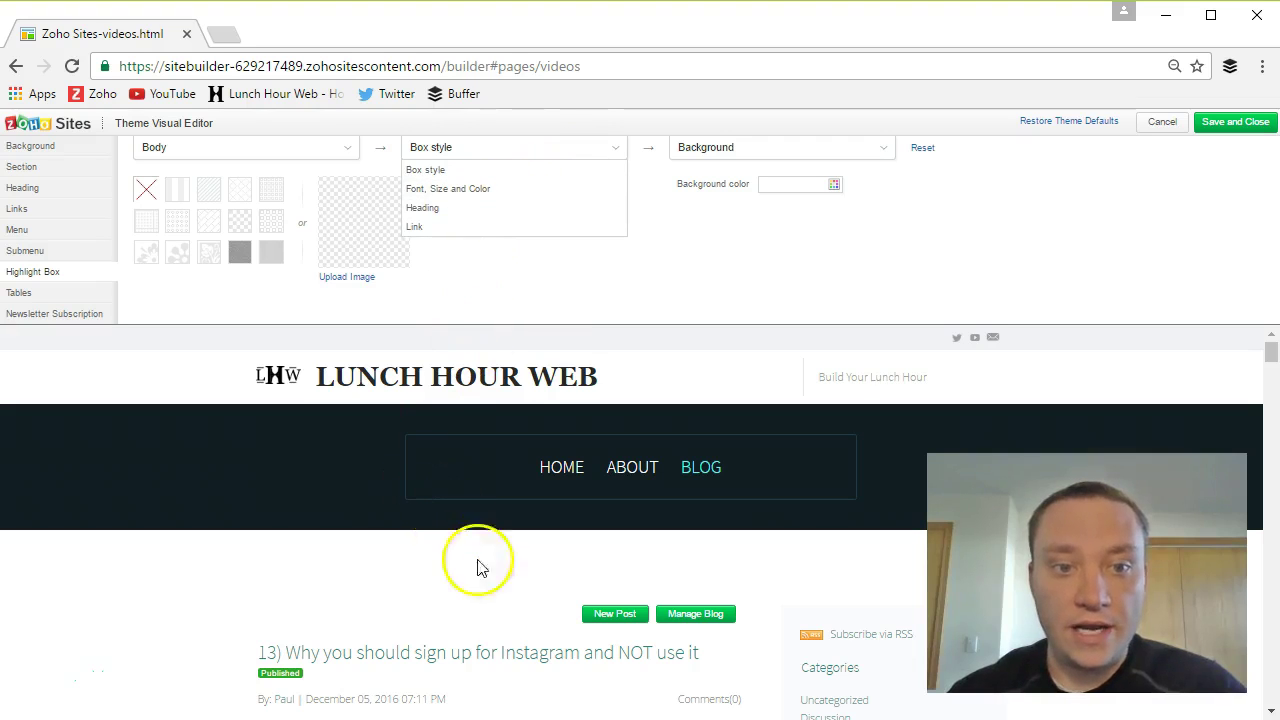
# - Set the Heading1 color of highlight boxes in the Body section to #00FFF3
pyautogui.click(481, 214)
pyautogui.click(349, 236)
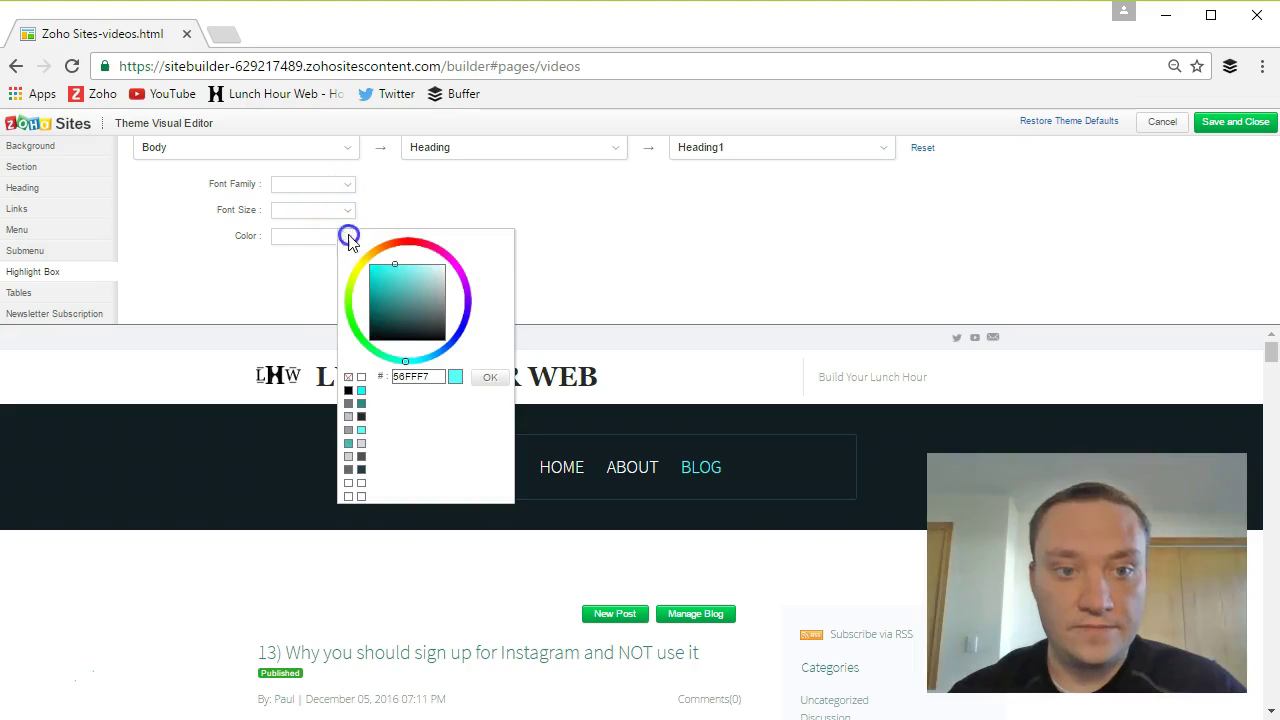
pyautogui.click(489, 377)
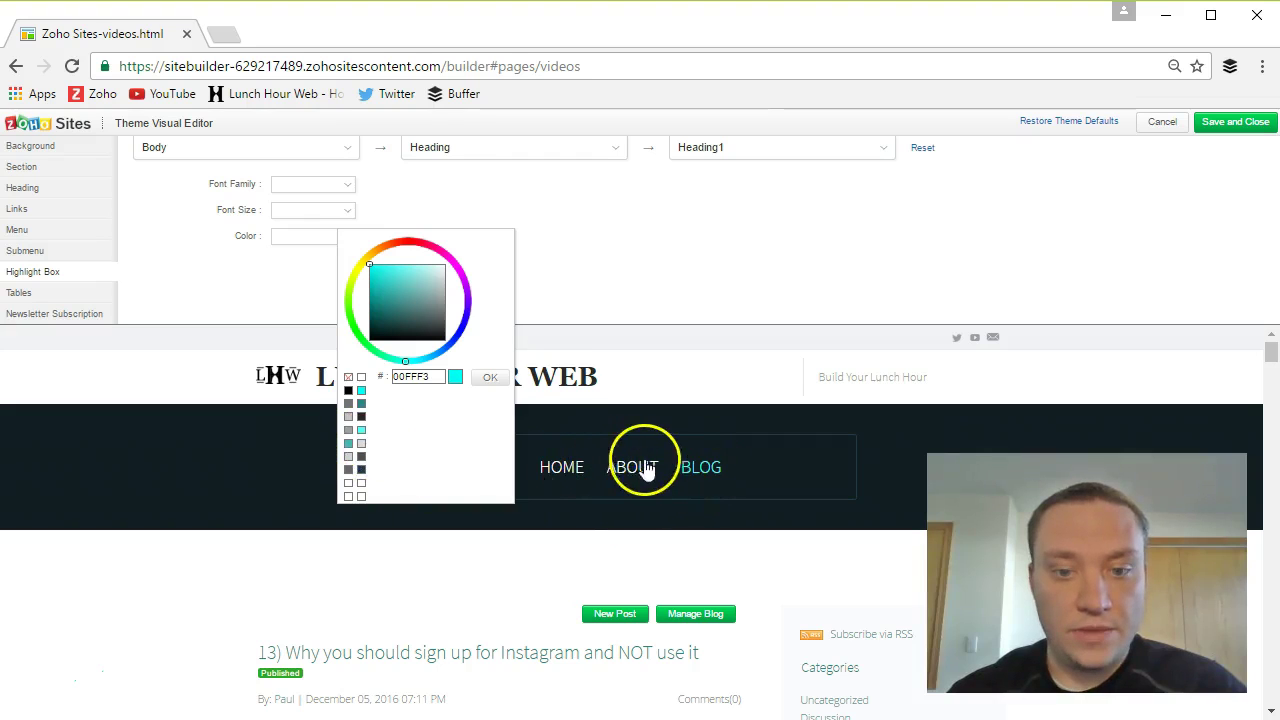
pyautogui.click(55, 257)
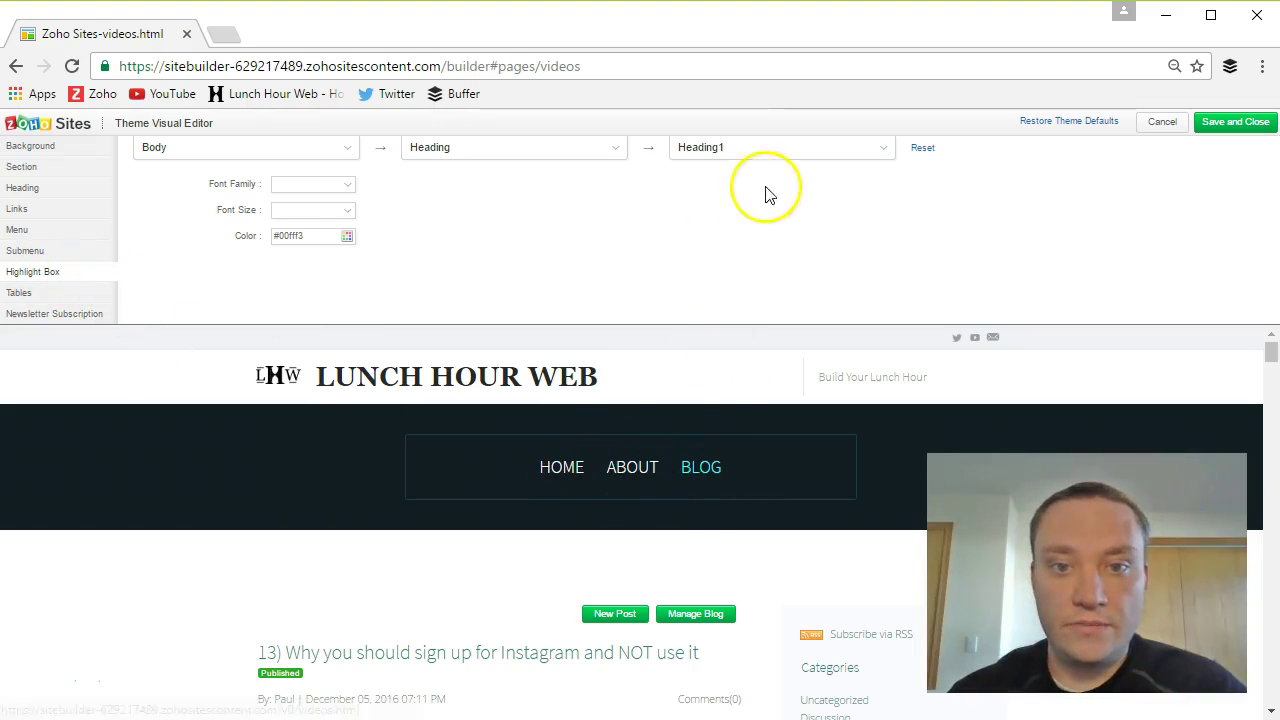
# - Check the highlight box heading options against the first blog post and sidebar in the preview
pyautogui.click(771, 150)
pyautogui.click(500, 224)
pyautogui.scroll(-3, 423, 543)
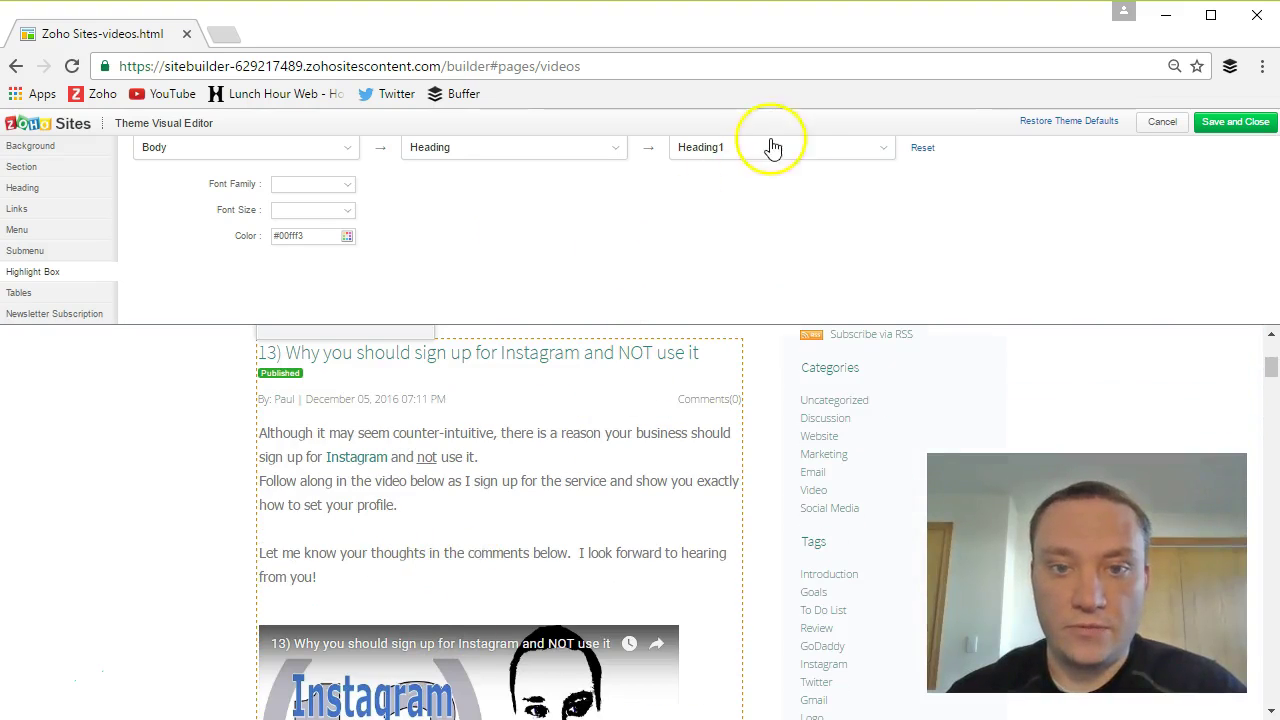
pyautogui.scroll(3, 571, 400)
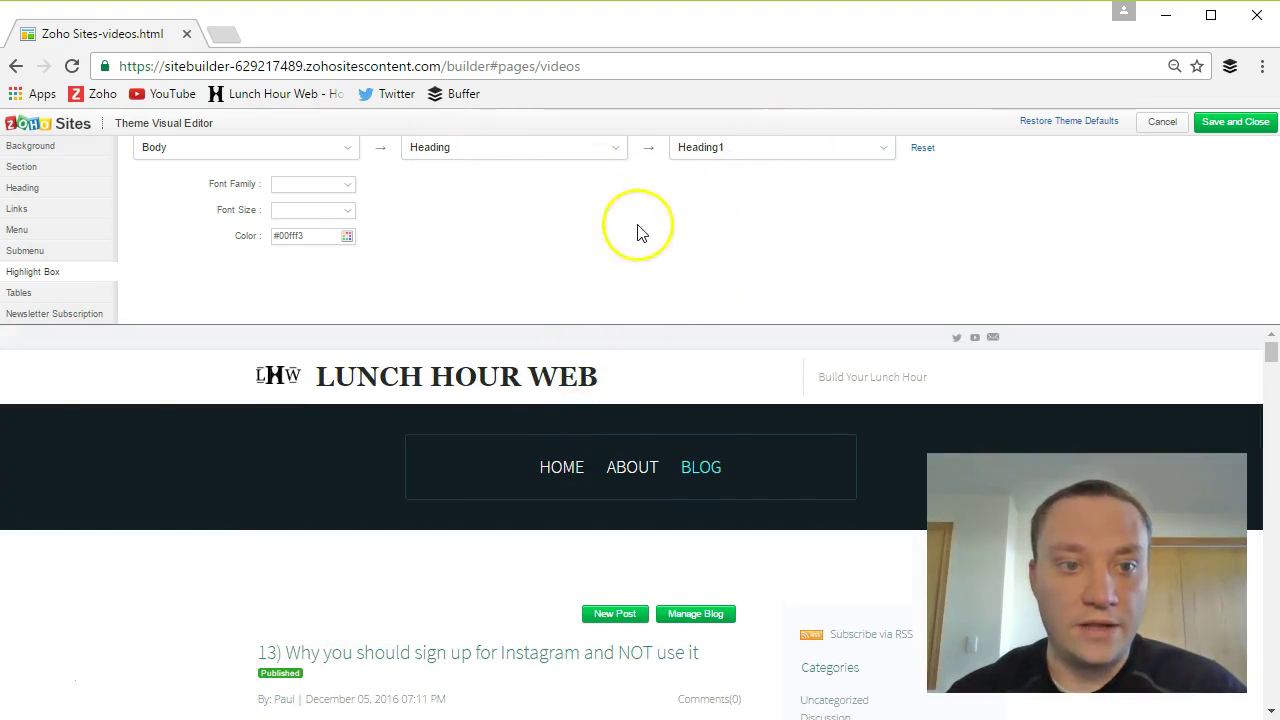
# - Look over the theme's Tables settings, and save and close the theme editor
pyautogui.click(47, 296)
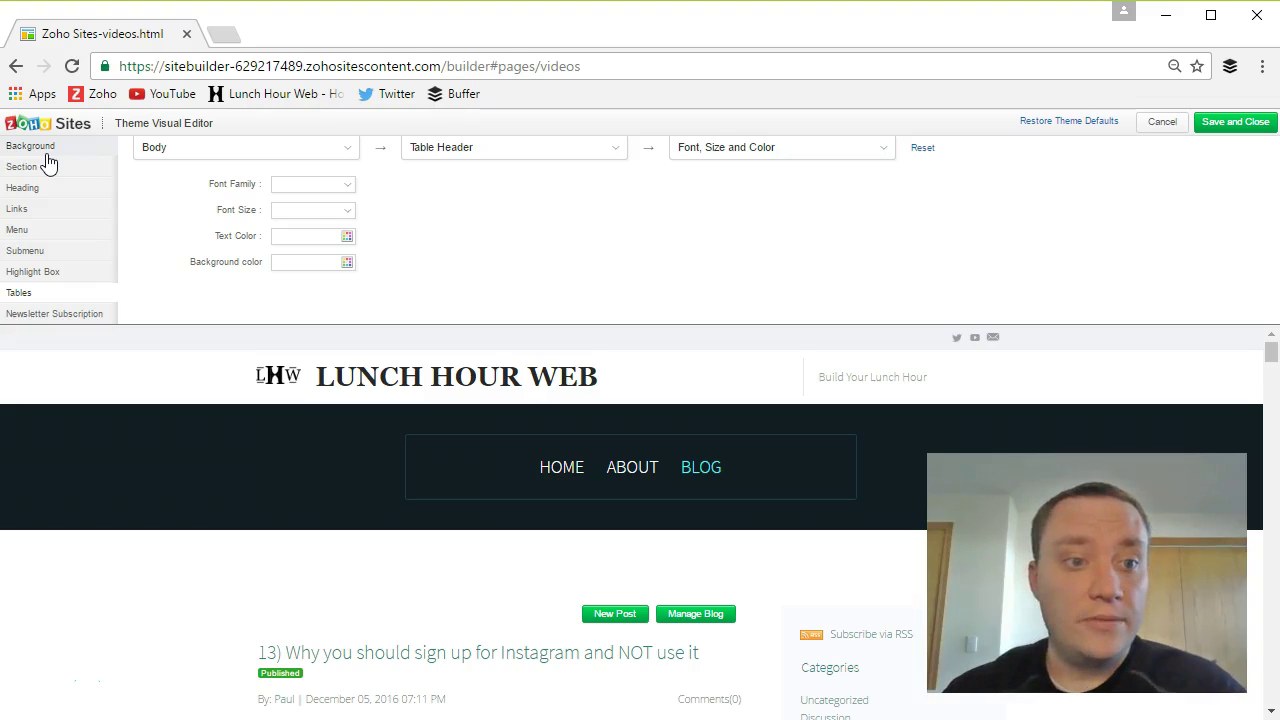
pyautogui.click(907, 240)
pyautogui.click(1210, 126)
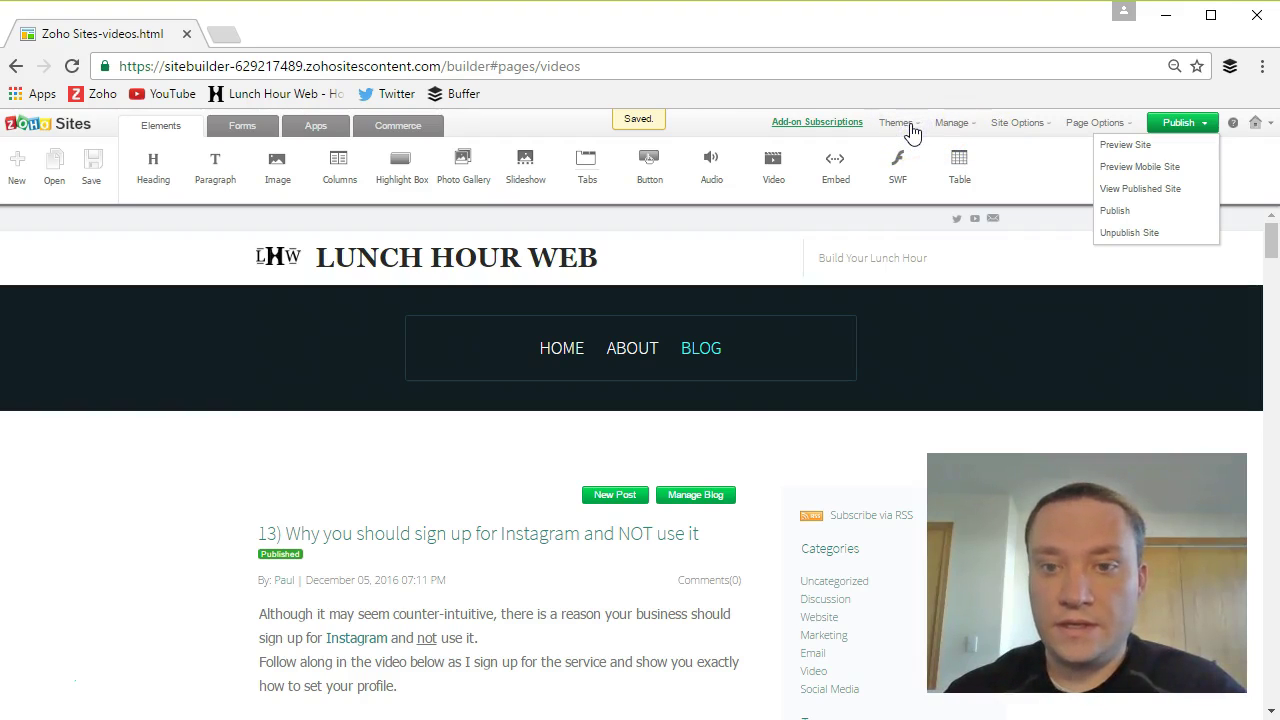
# - Reopen the theme Visual Editor to check the site's styling, and leave it without saving
pyautogui.click(912, 133)
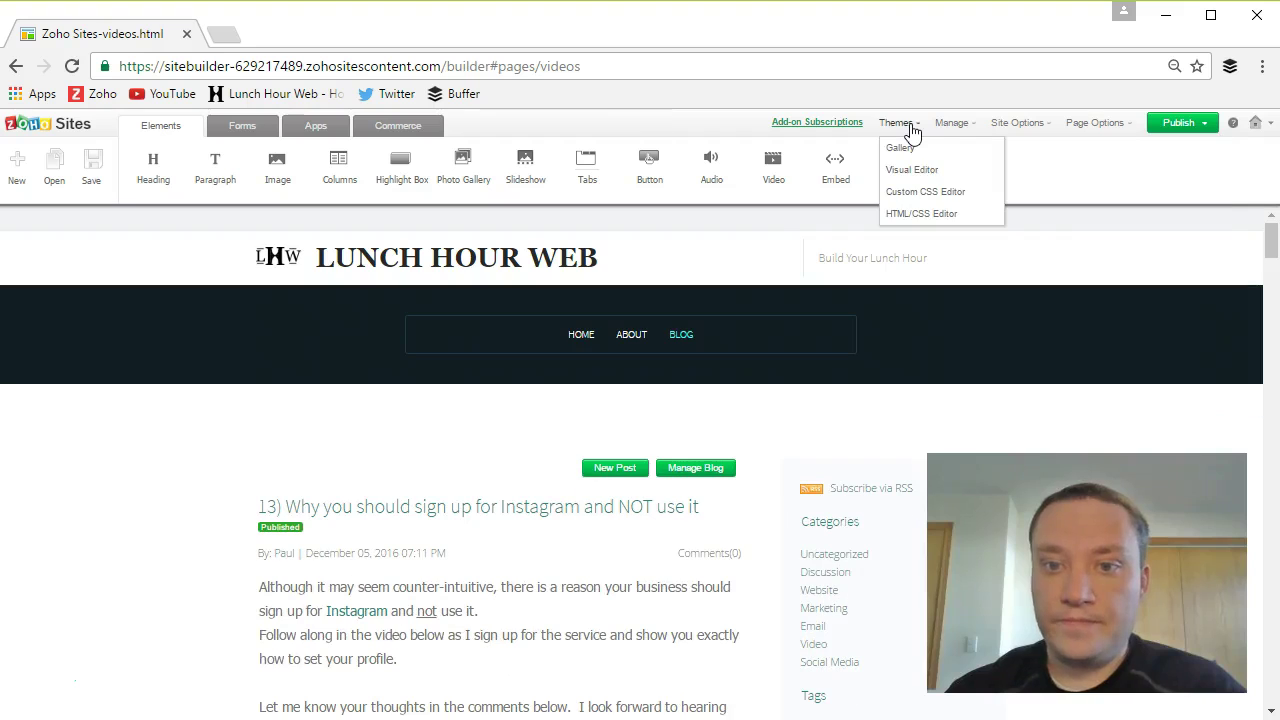
pyautogui.click(914, 170)
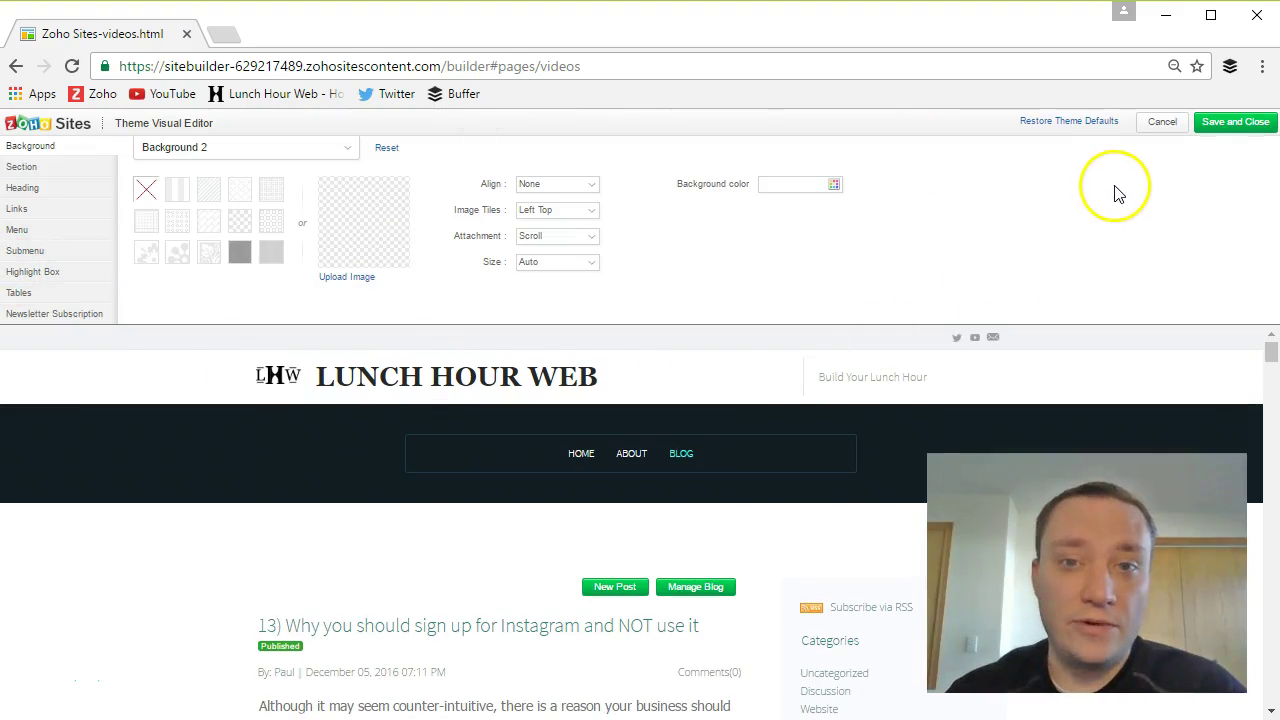
pyautogui.click(1156, 138)
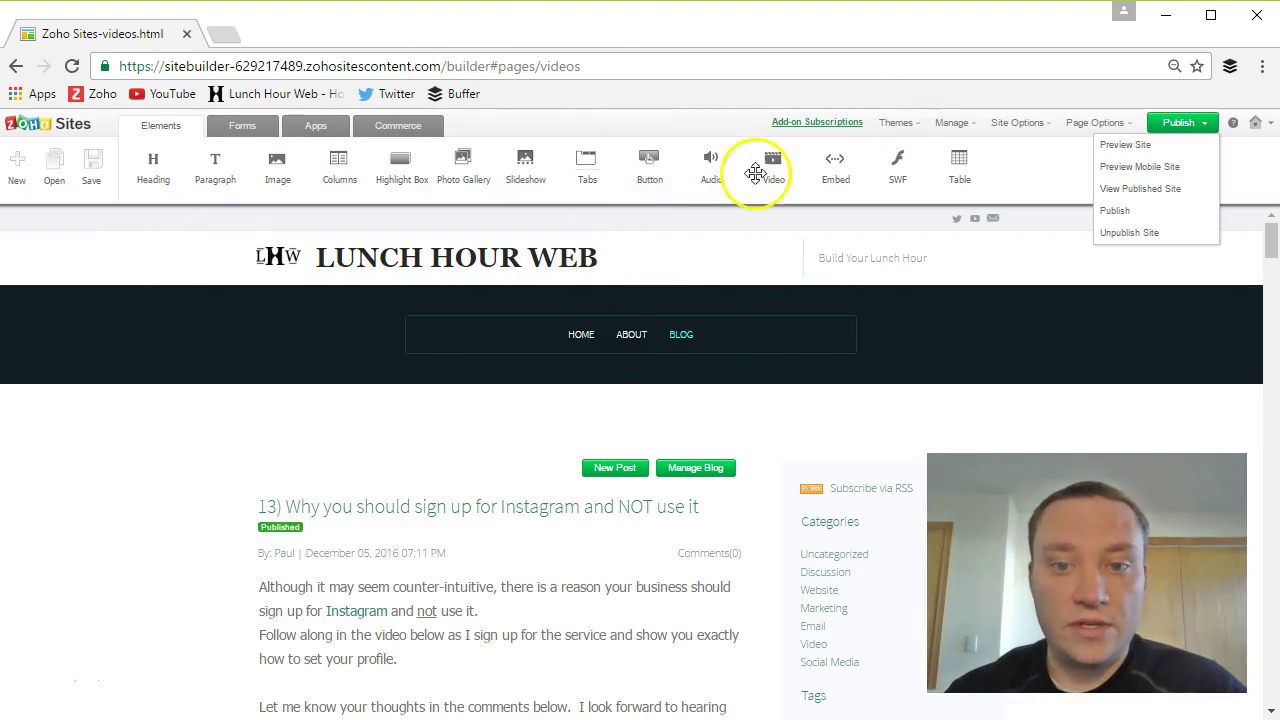
pyautogui.click(13, 325)
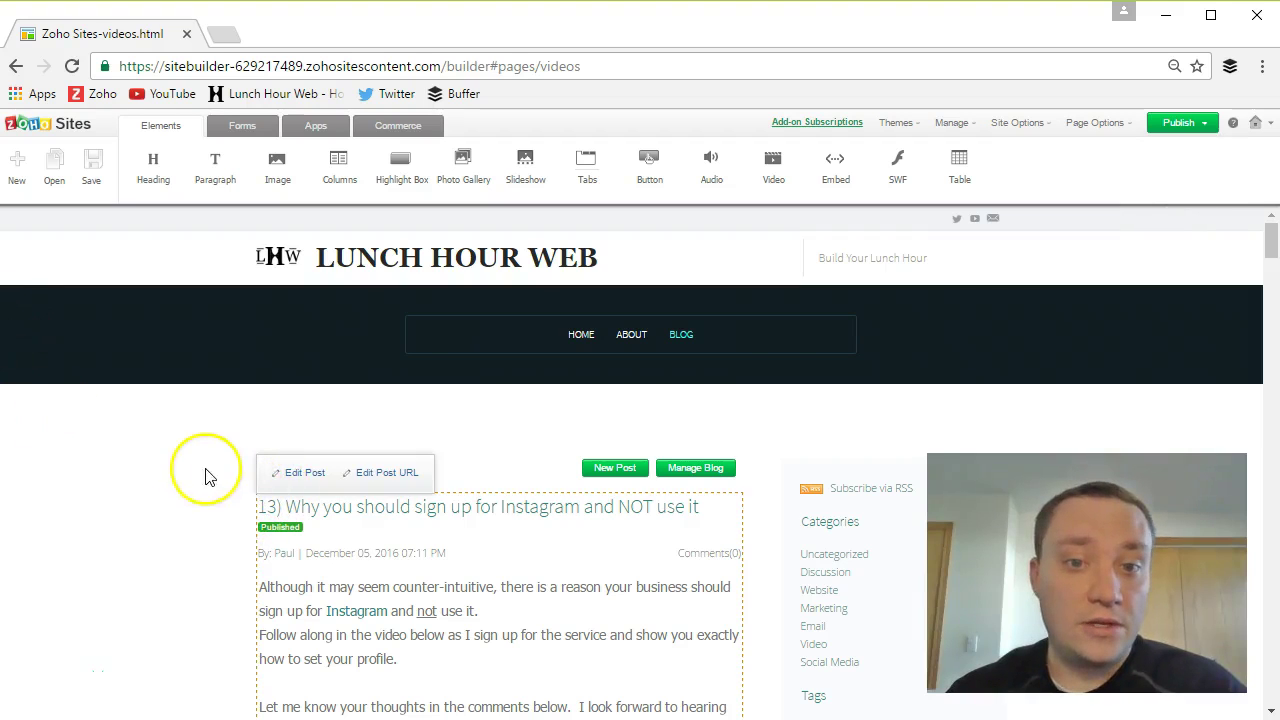